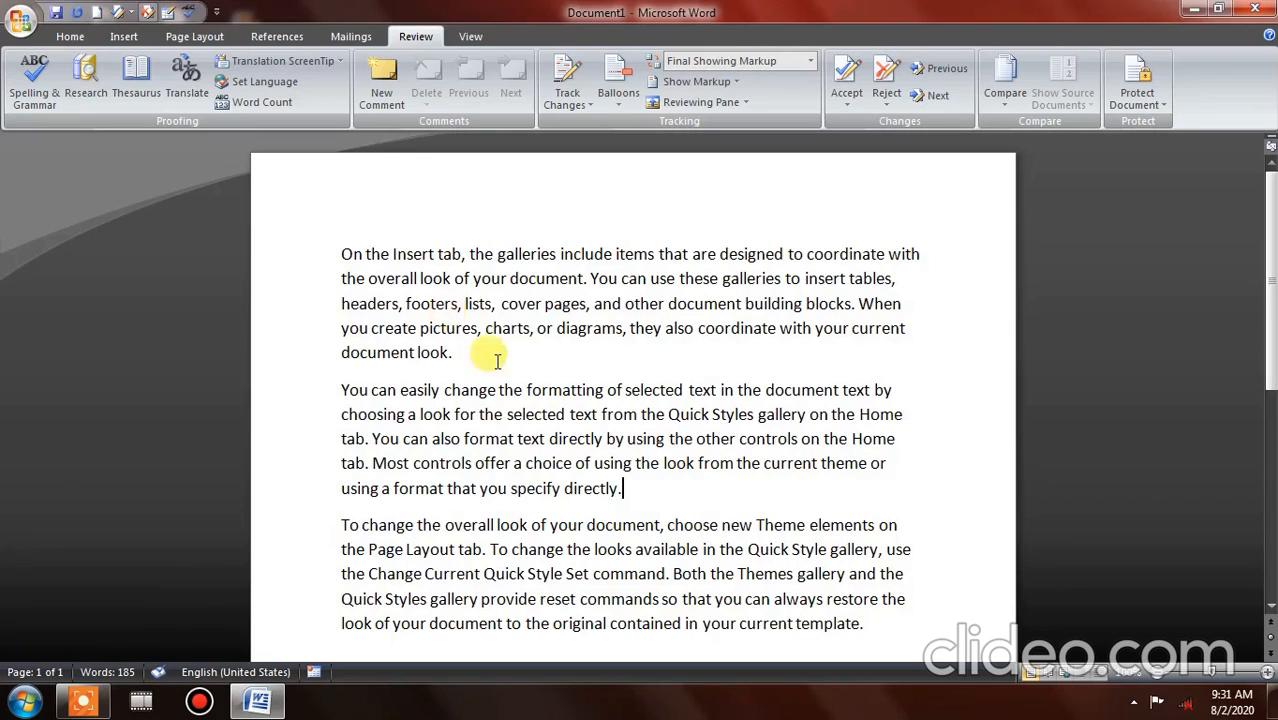
Add the comment "Document complete ho gaye h par attach nahi hue mail par" to the word "document" in the first paragraph
{"action": "left_click_drag", "start_coordinate": [413, 352], "coordinate": [328, 352]}
{"action": "left_click", "coordinate": [600, 357]}
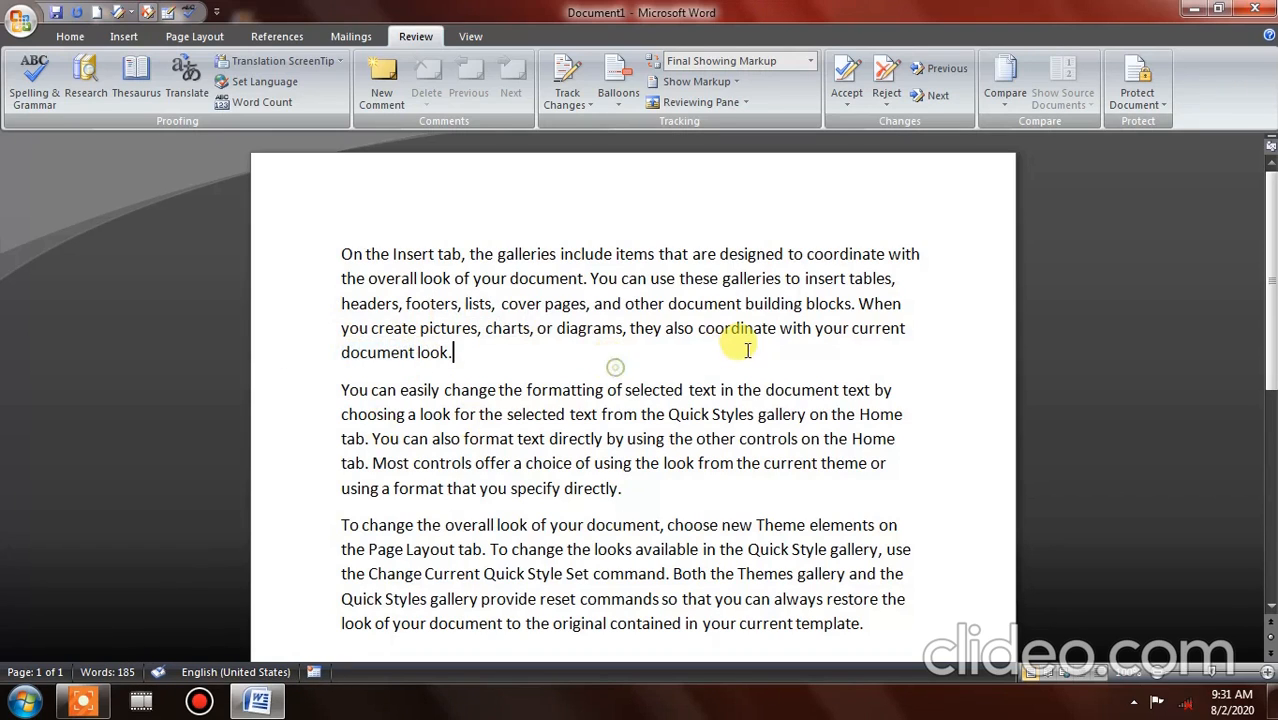
{"action": "left_click_drag", "start_coordinate": [740, 303], "coordinate": [668, 296]}
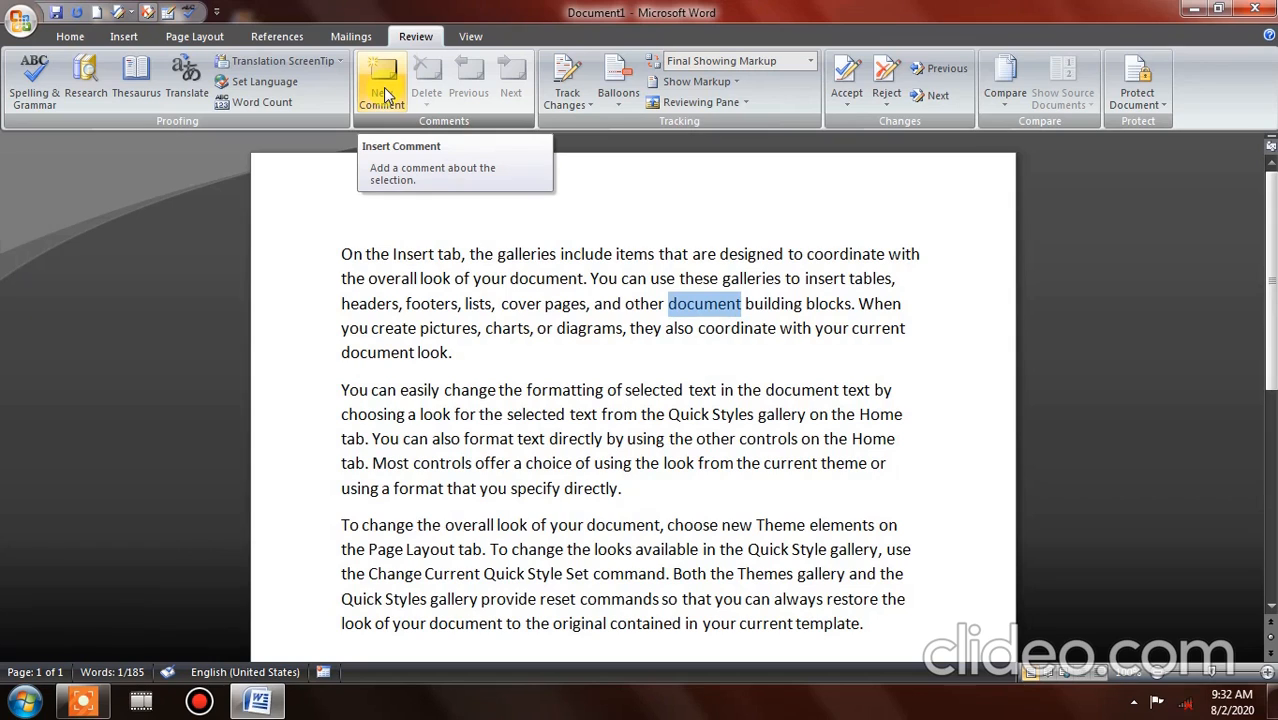
{"action": "left_click", "coordinate": [386, 94]}
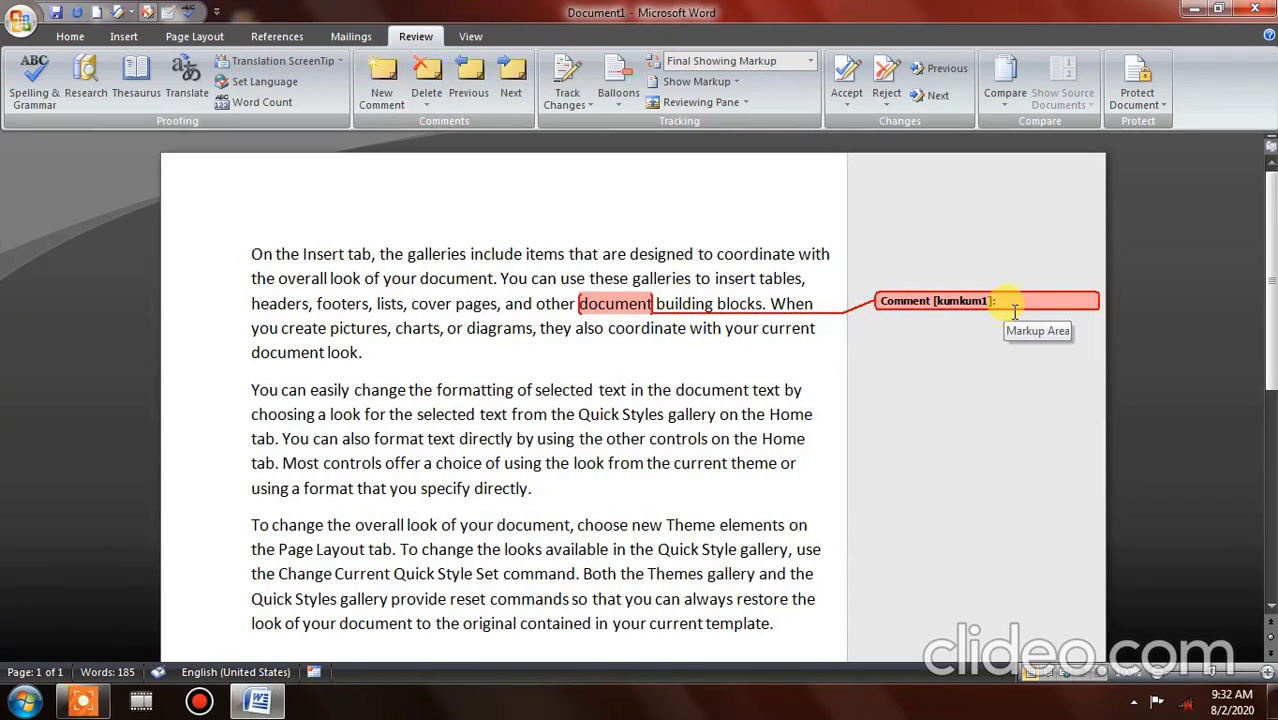
{"action": "type", "text": "Document"}
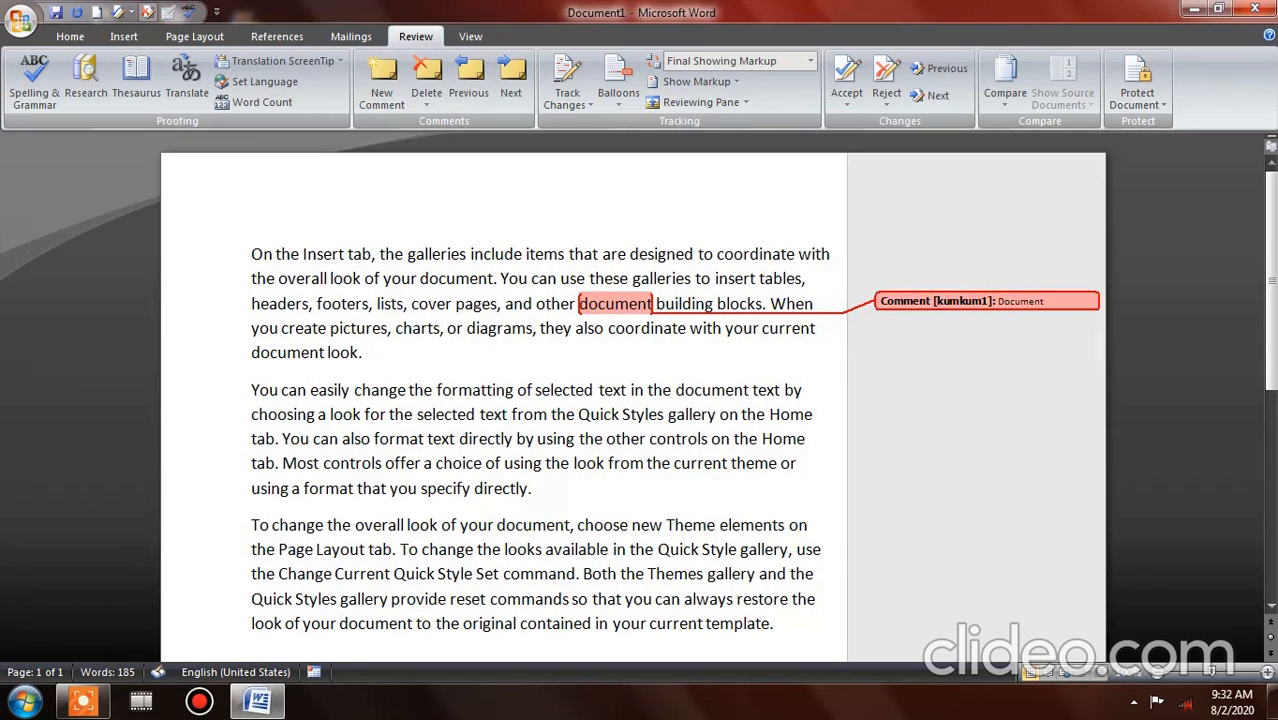
{"action": "type", "text": ".comlete"}
{"action": "type", "text": " ho gaye h"}
{"action": "type", "text": " pa"}
{"action": "type", "text": "r attach"}
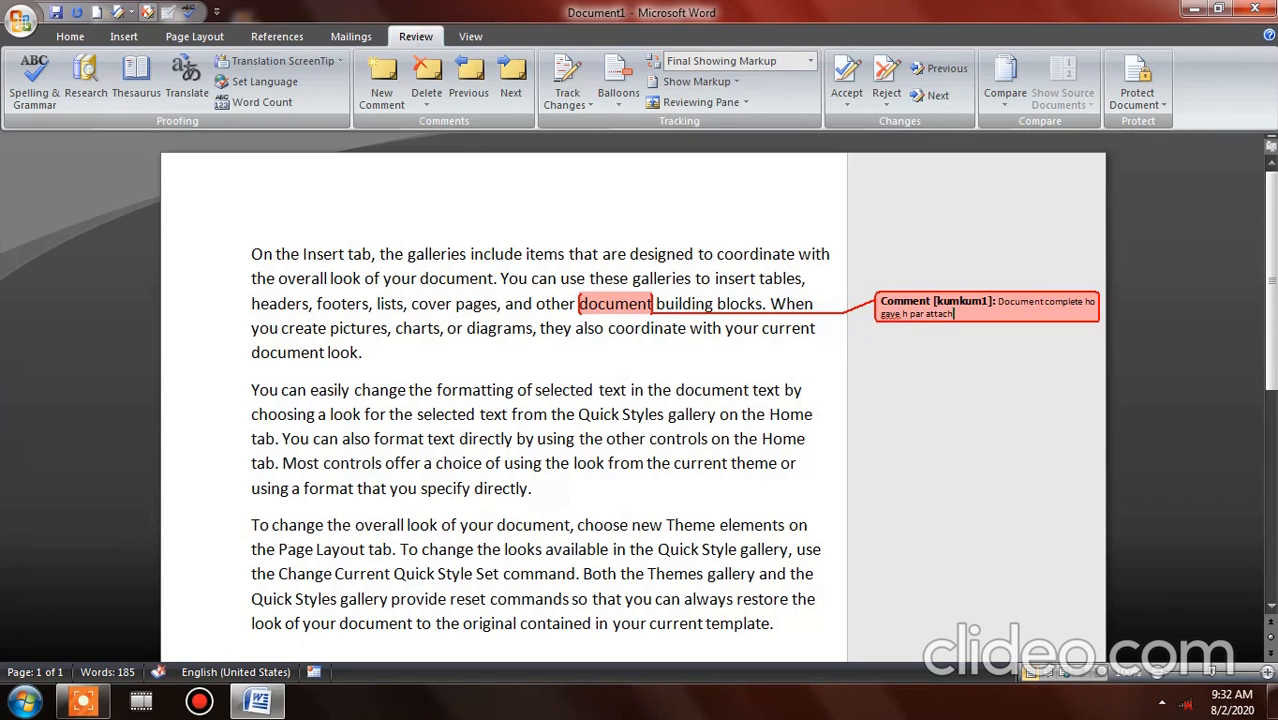
{"action": "type", "text": " nahi hue mail par"}
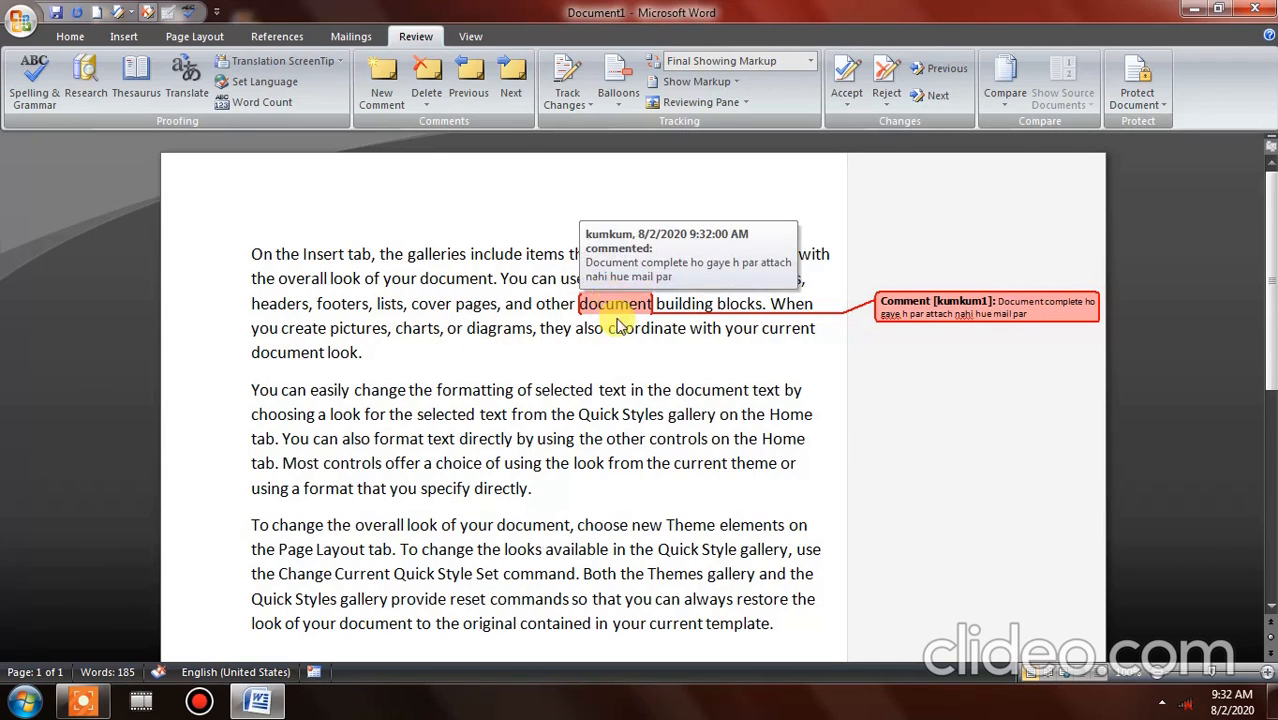
Add the comment "Bani hui style" to the word "theme" in the second paragraph
{"action": "left_click_drag", "start_coordinate": [776, 463], "coordinate": [731, 462]}
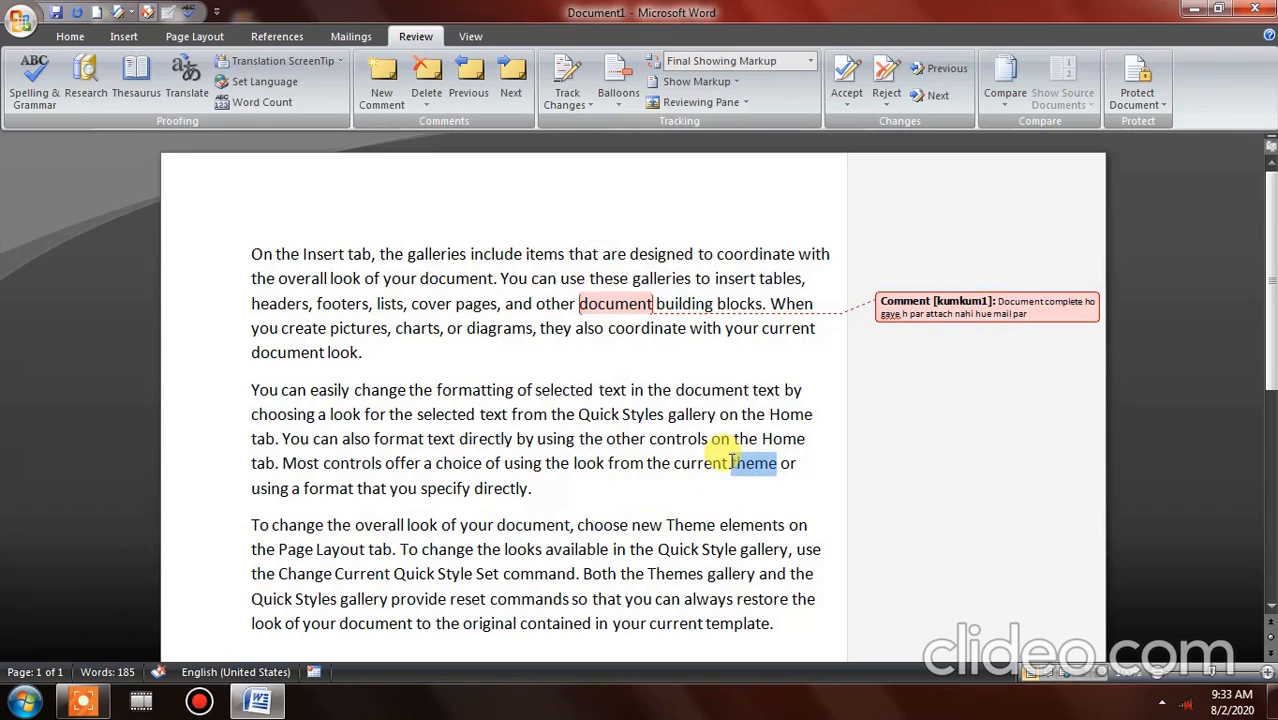
{"action": "left_click", "coordinate": [384, 100]}
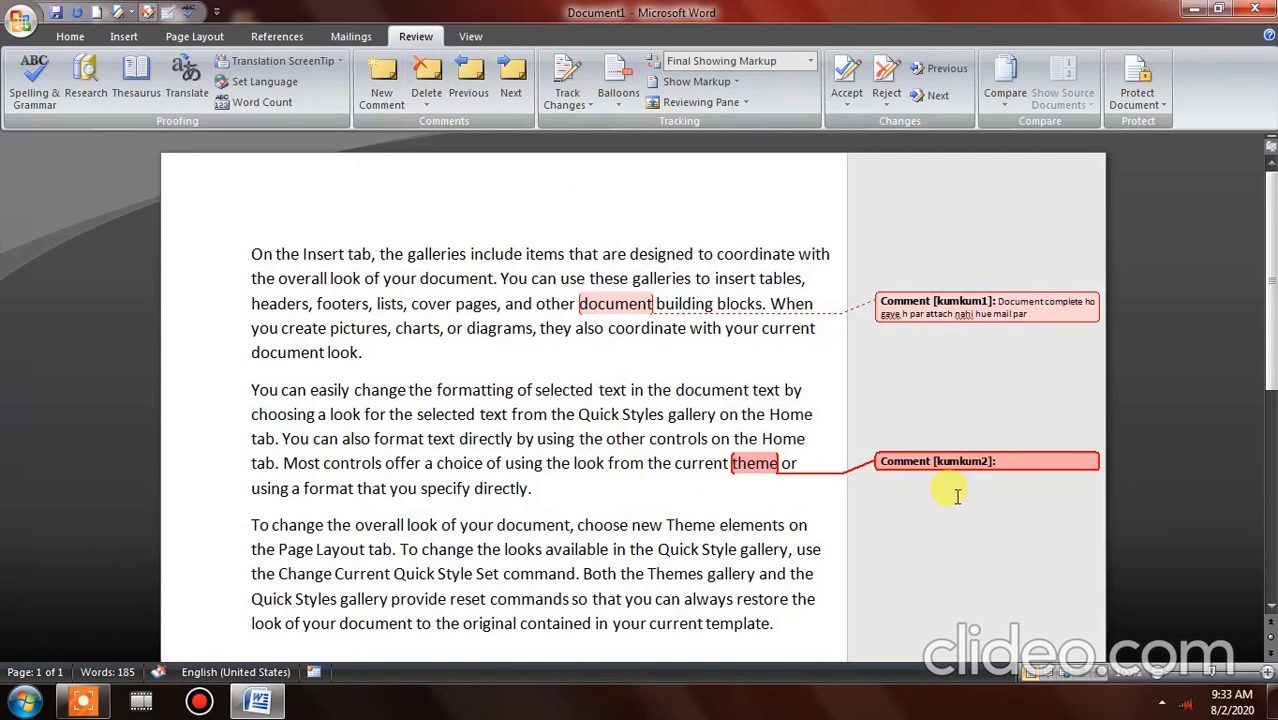
{"action": "type", "text": "Bani hui style"}
{"action": "left_click", "coordinate": [827, 555]}
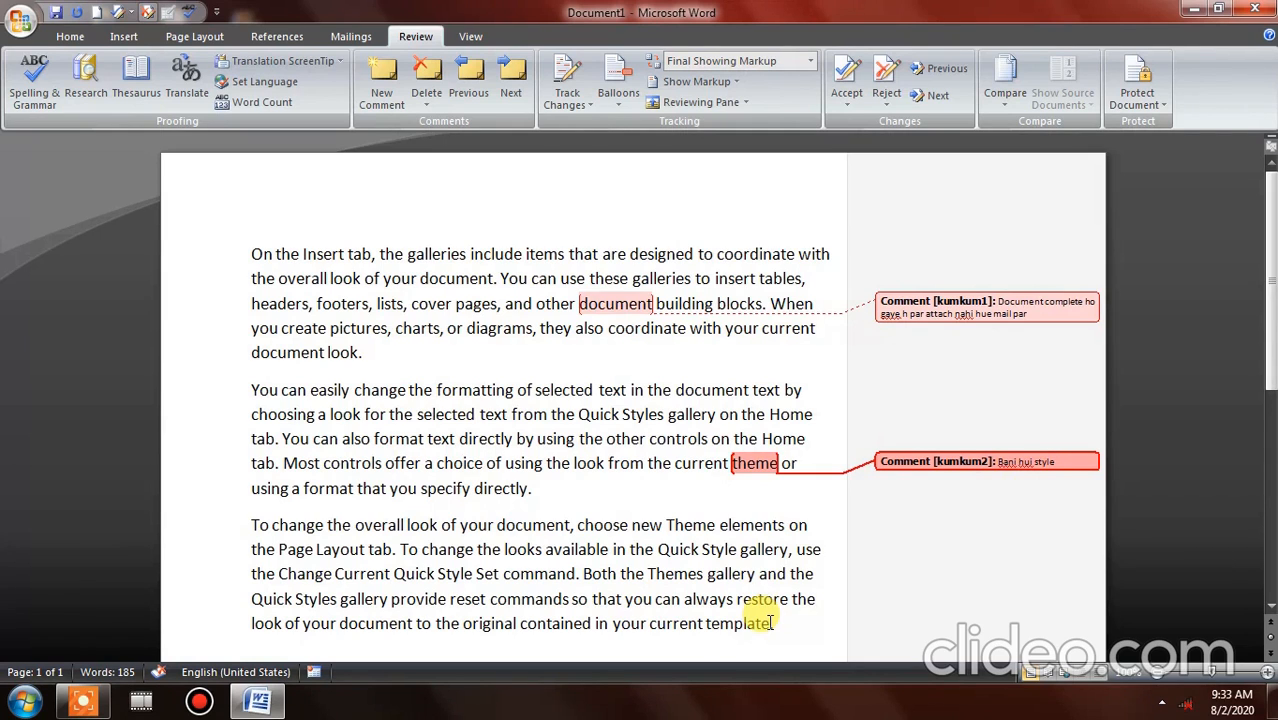
Add the comment "Ye tab important tab h" to the words "Page Layout tab" in the third paragraph
{"action": "left_click", "coordinate": [390, 550]}
{"action": "left_click_drag", "start_coordinate": [392, 550], "coordinate": [282, 540]}
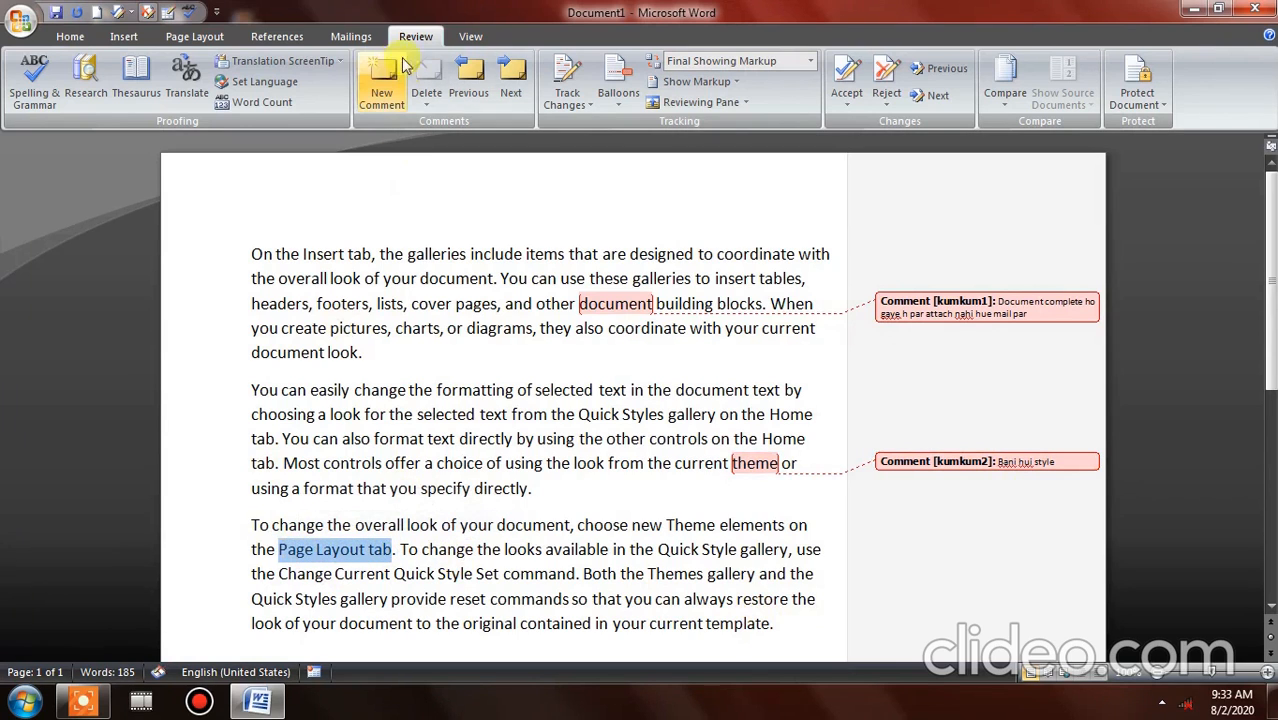
{"action": "left_click", "coordinate": [381, 101]}
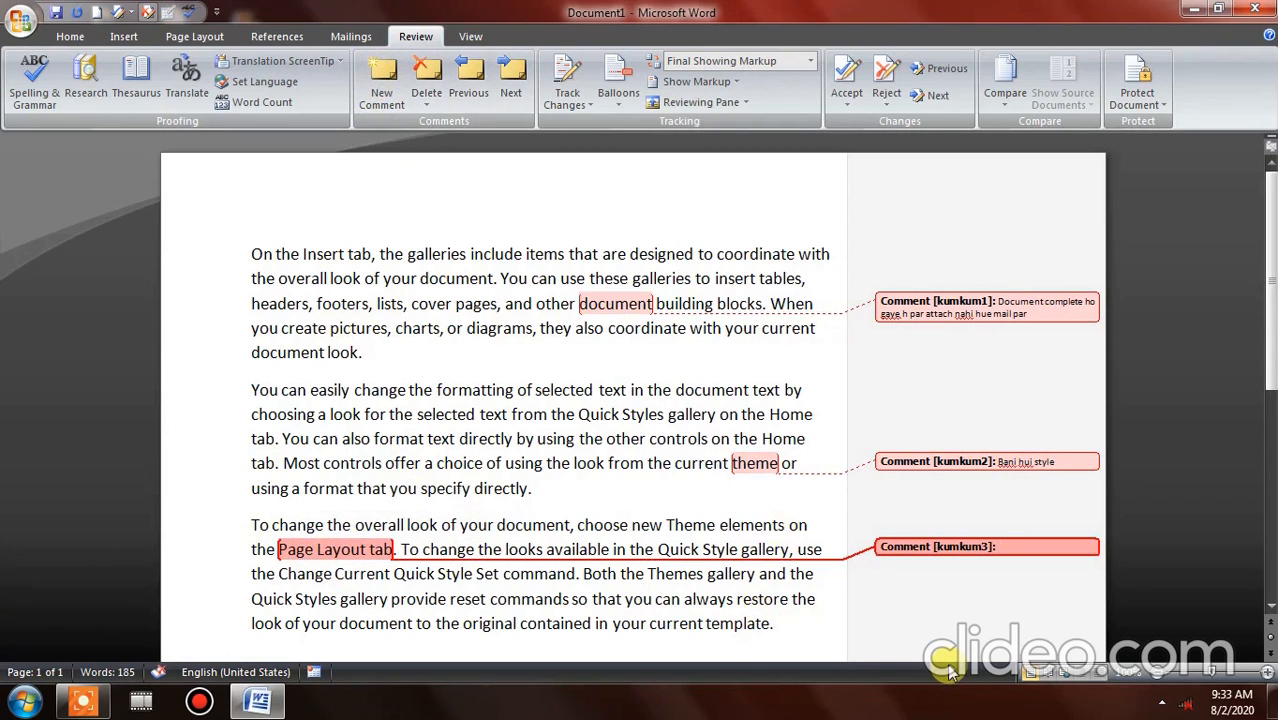
{"action": "type", "text": "Ye tab"}
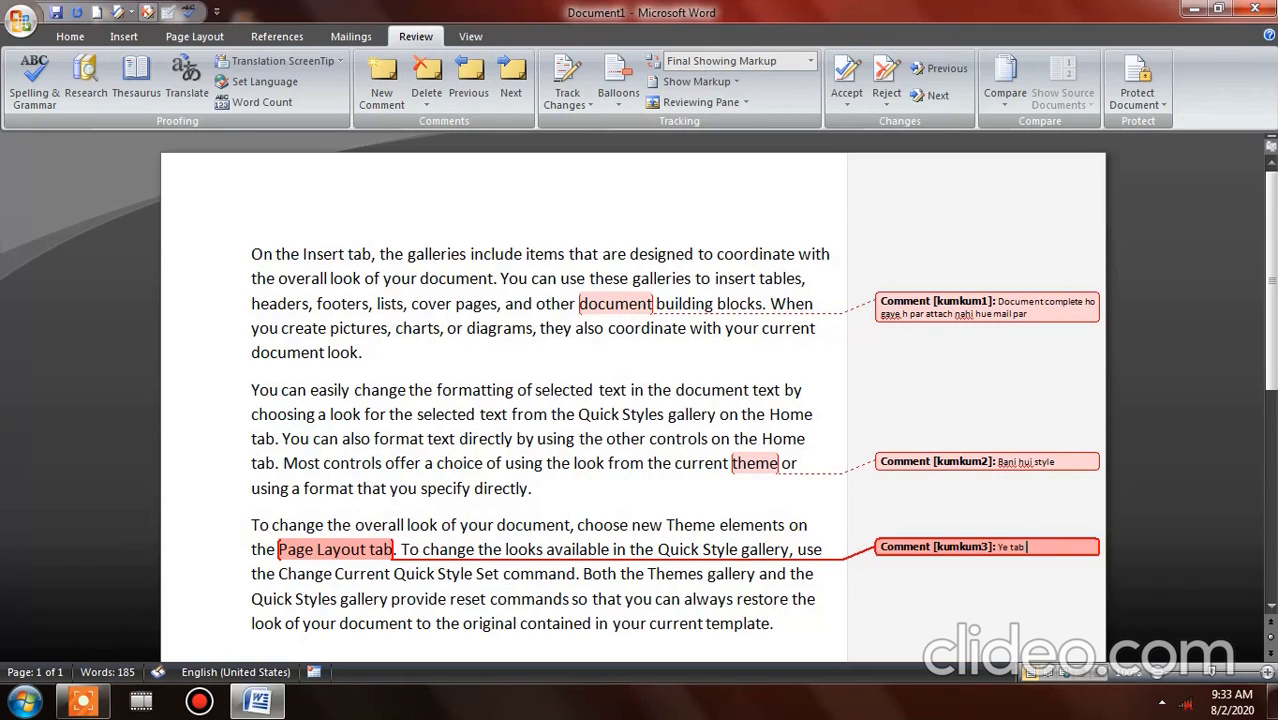
{"action": "type", "text": " important tab h"}
Step back through the comments to the first one, and forward again to the last one
{"action": "left_click", "coordinate": [477, 89]}
{"action": "left_click", "coordinate": [477, 85]}
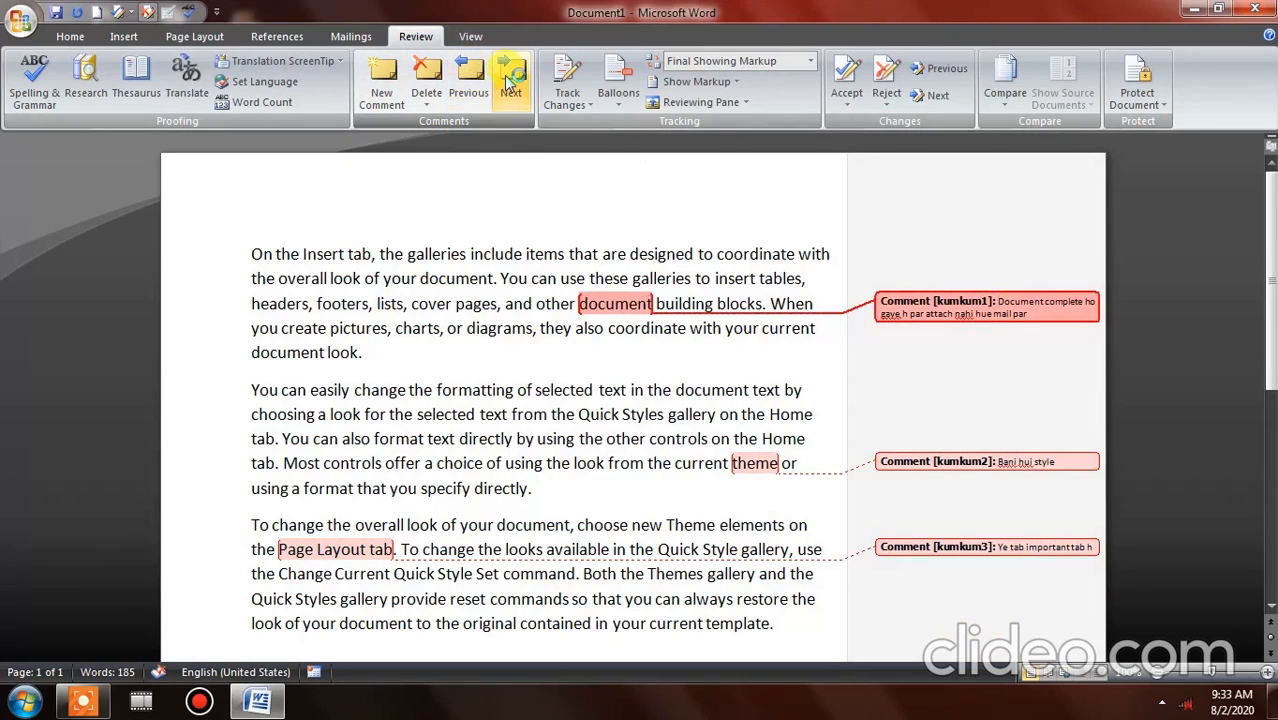
{"action": "left_click", "coordinate": [510, 86]}
{"action": "left_click", "coordinate": [510, 86]}
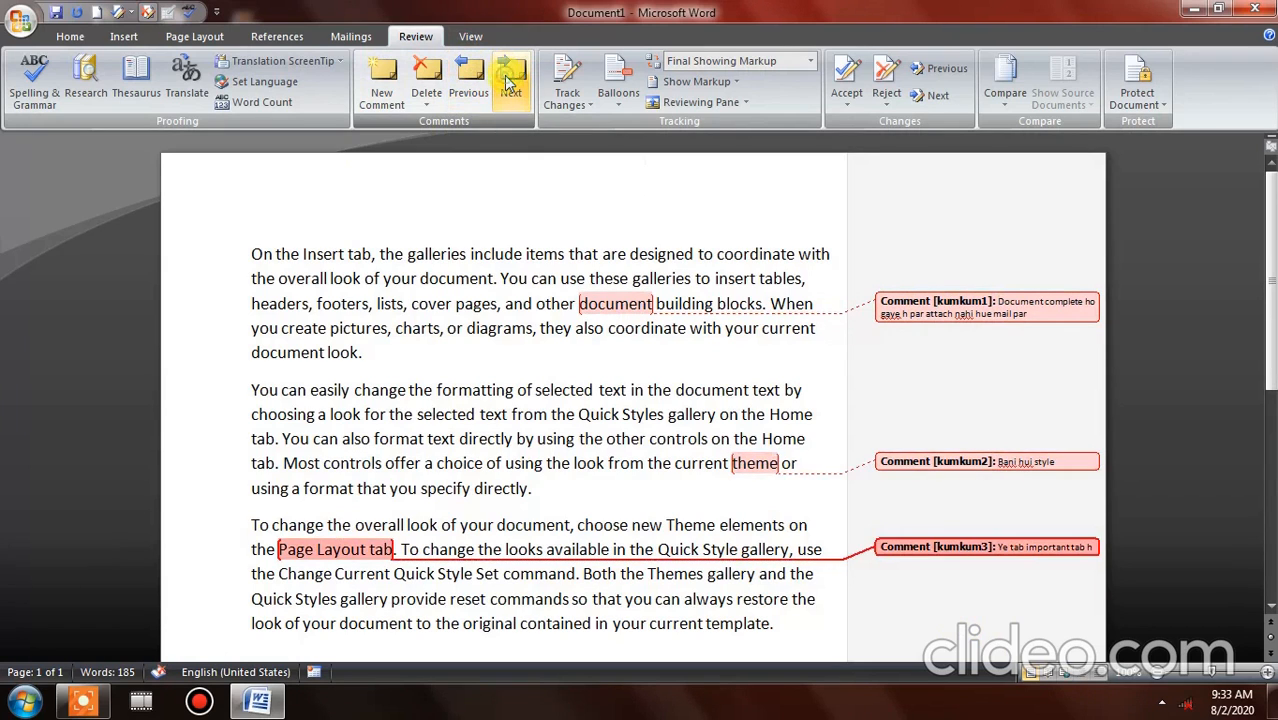
Delete the comment on "Page Layout tab" and undo the deletion
{"action": "left_click", "coordinate": [427, 70]}
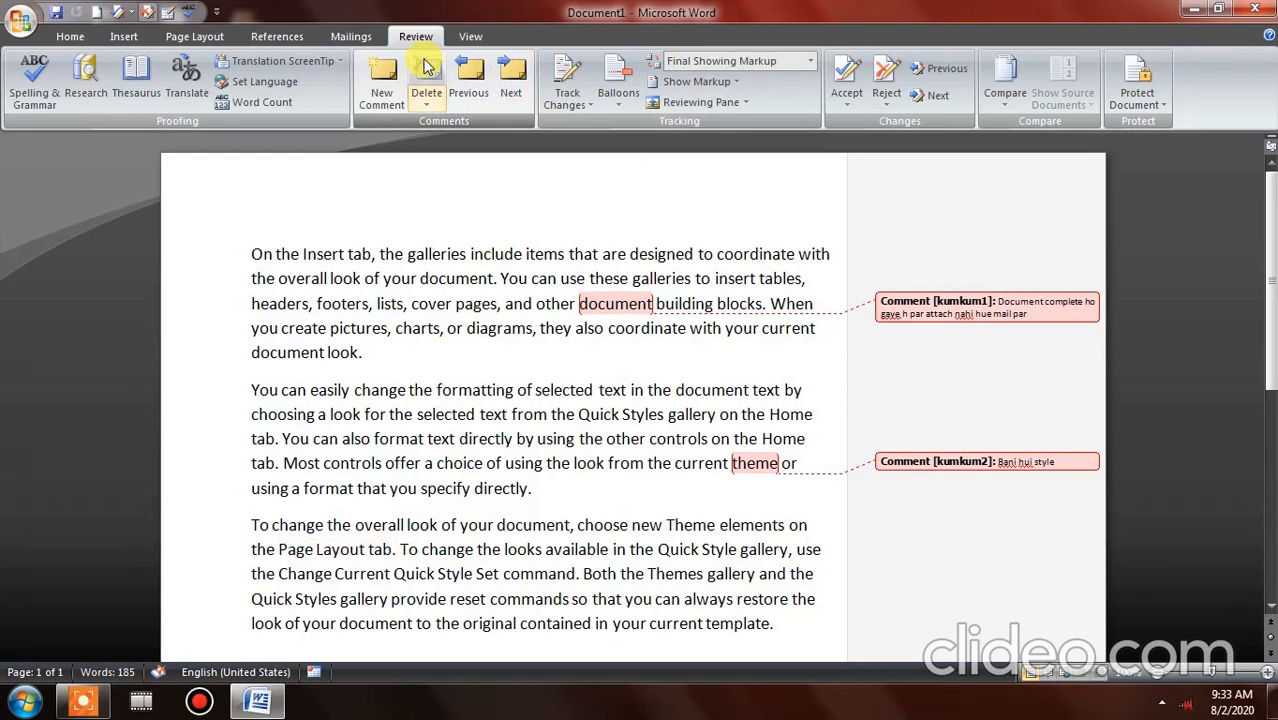
{"action": "key", "text": "ctrl+z"}
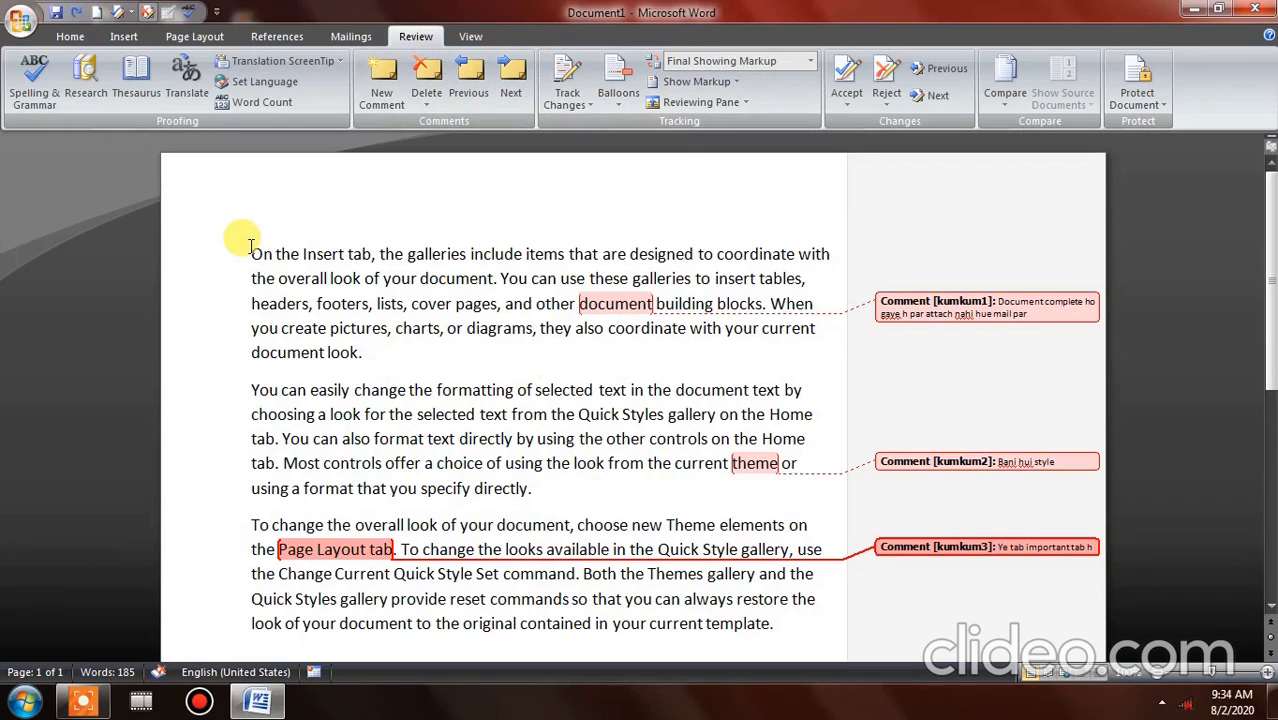
Place the insertion point at the end of the third paragraph and turn on Track Changes
{"action": "left_click_drag", "start_coordinate": [250, 248], "coordinate": [780, 567]}
{"action": "left_click", "coordinate": [783, 565]}
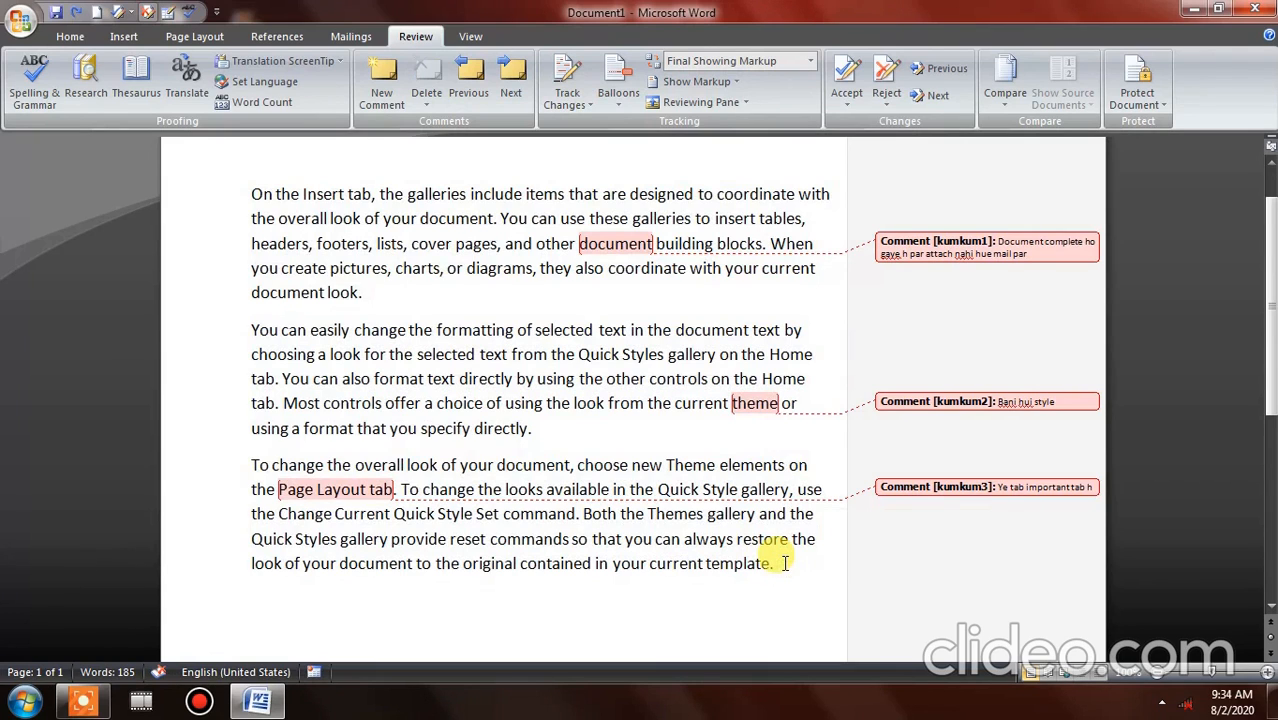
{"action": "left_click", "coordinate": [577, 100]}
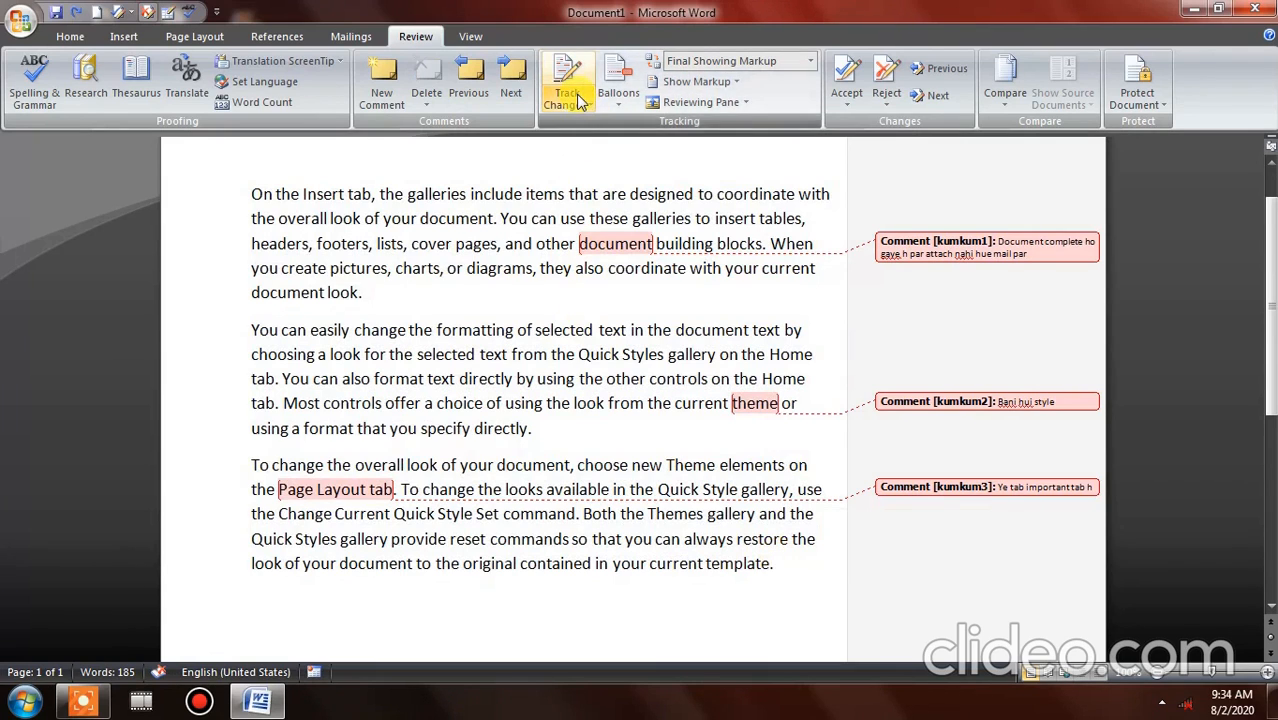
{"action": "left_click", "coordinate": [590, 125]}
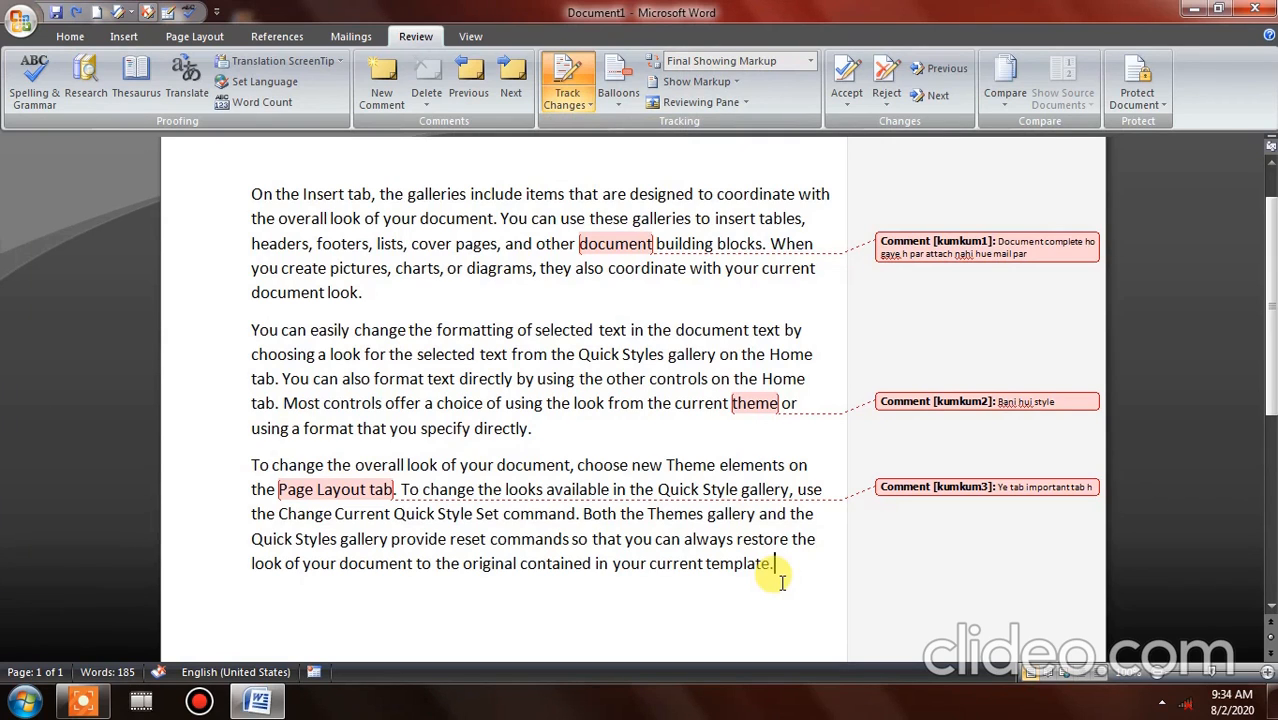
Append "hello to all the users" to the end of the third paragraph as a tracked insertion, correcting the misplaced space in "the users"
{"action": "type", "text": "hello "}
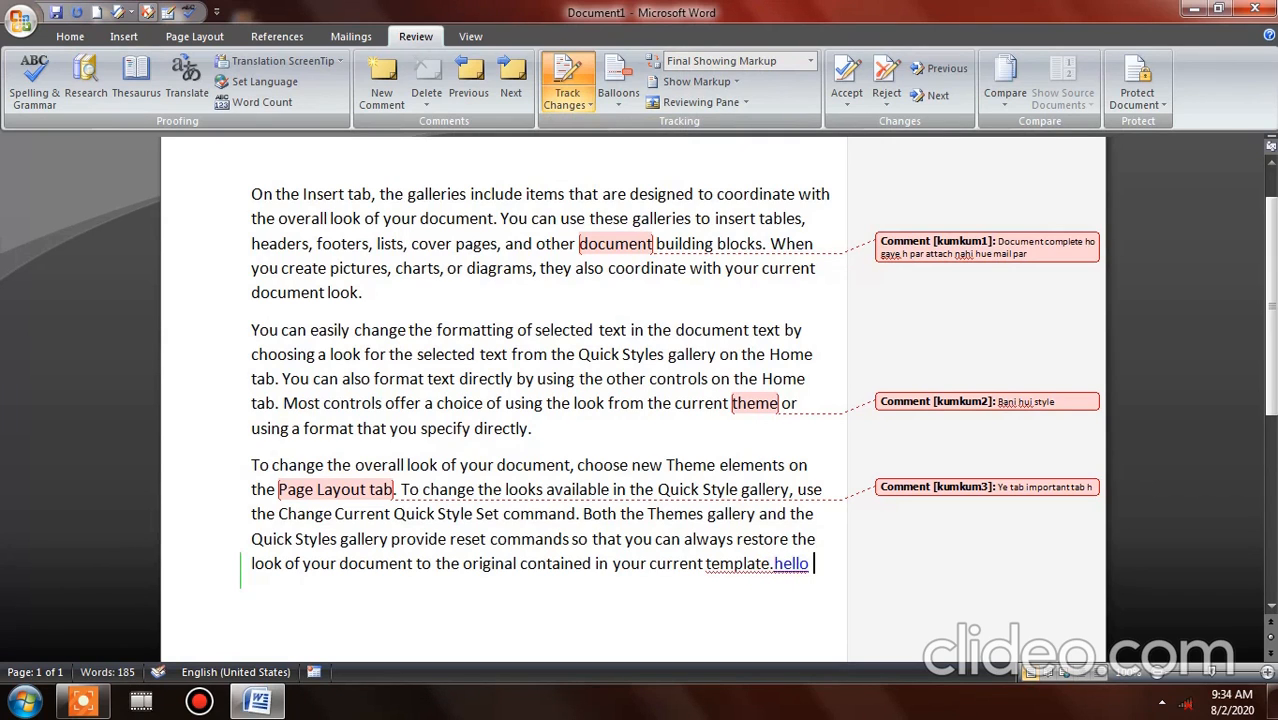
{"action": "type", "text": "to all th eusers"}
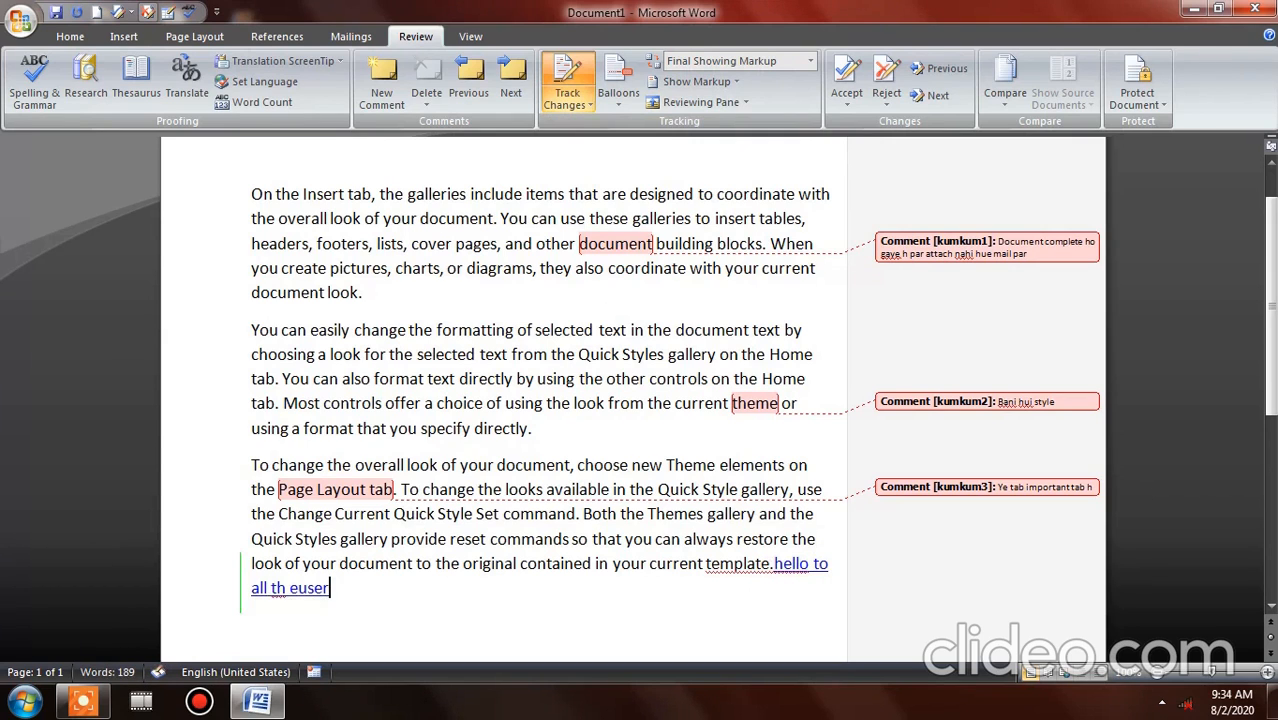
{"action": "key", "text": "Left"}
{"action": "key", "text": "Left"}
{"action": "key", "text": "Left"}
{"action": "key", "text": "Left"}
{"action": "key", "text": "Left"}
{"action": "key", "text": "Left"}
{"action": "key", "text": "Left"}
{"action": "key", "text": "BackSpace"}
{"action": "key", "text": "BackSpace"}
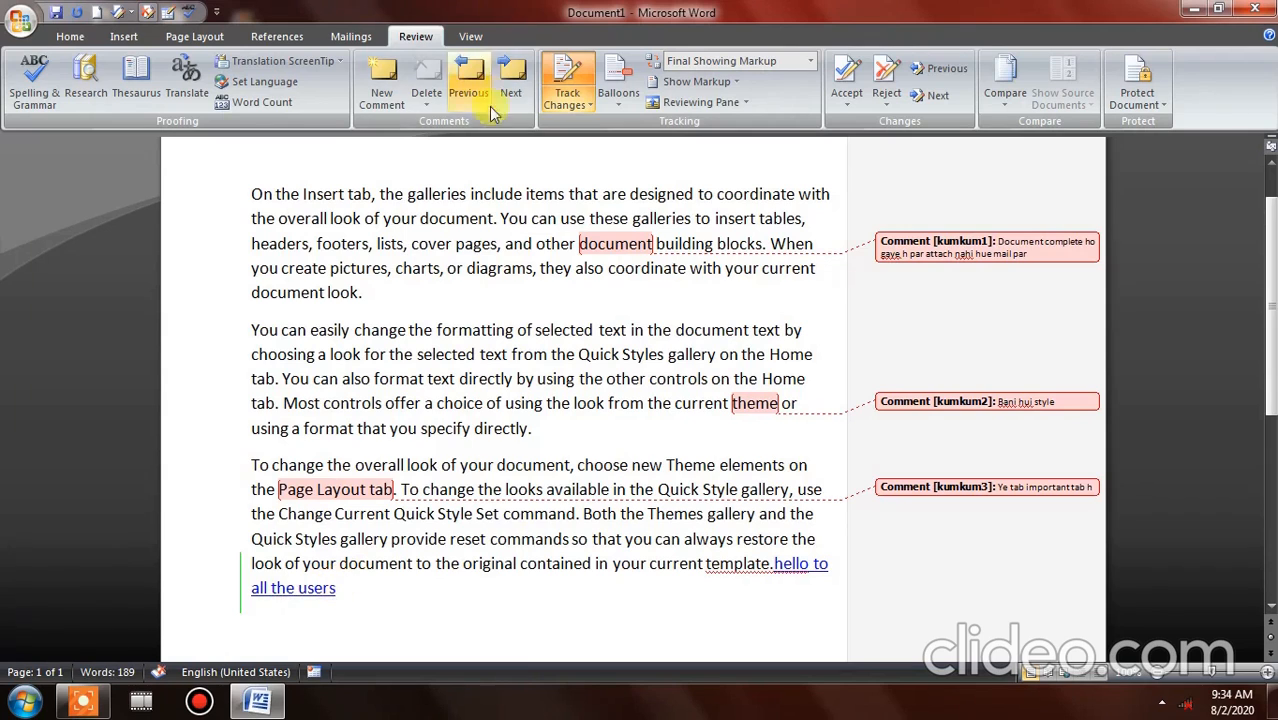
Set the color of tracked insertions to Bright Green and insert "hellloooo" before "formatting" in the second paragraph
{"action": "left_click", "coordinate": [583, 105]}
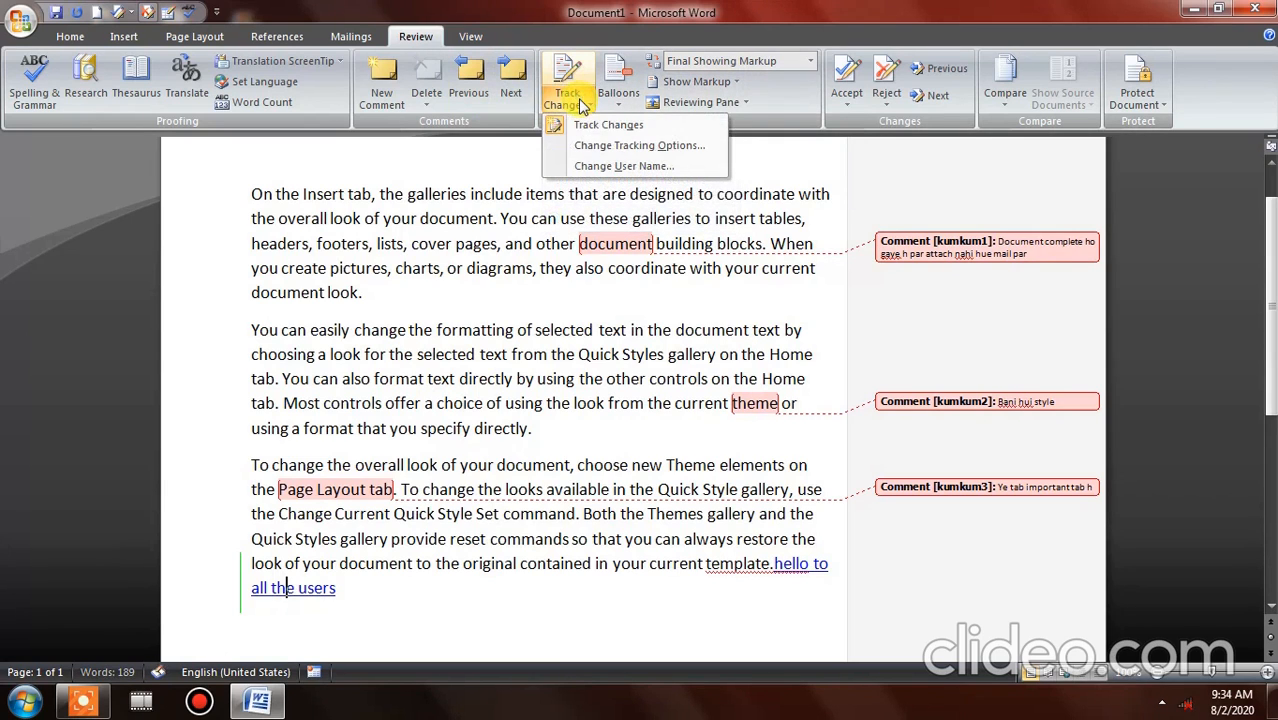
{"action": "left_click", "coordinate": [590, 145]}
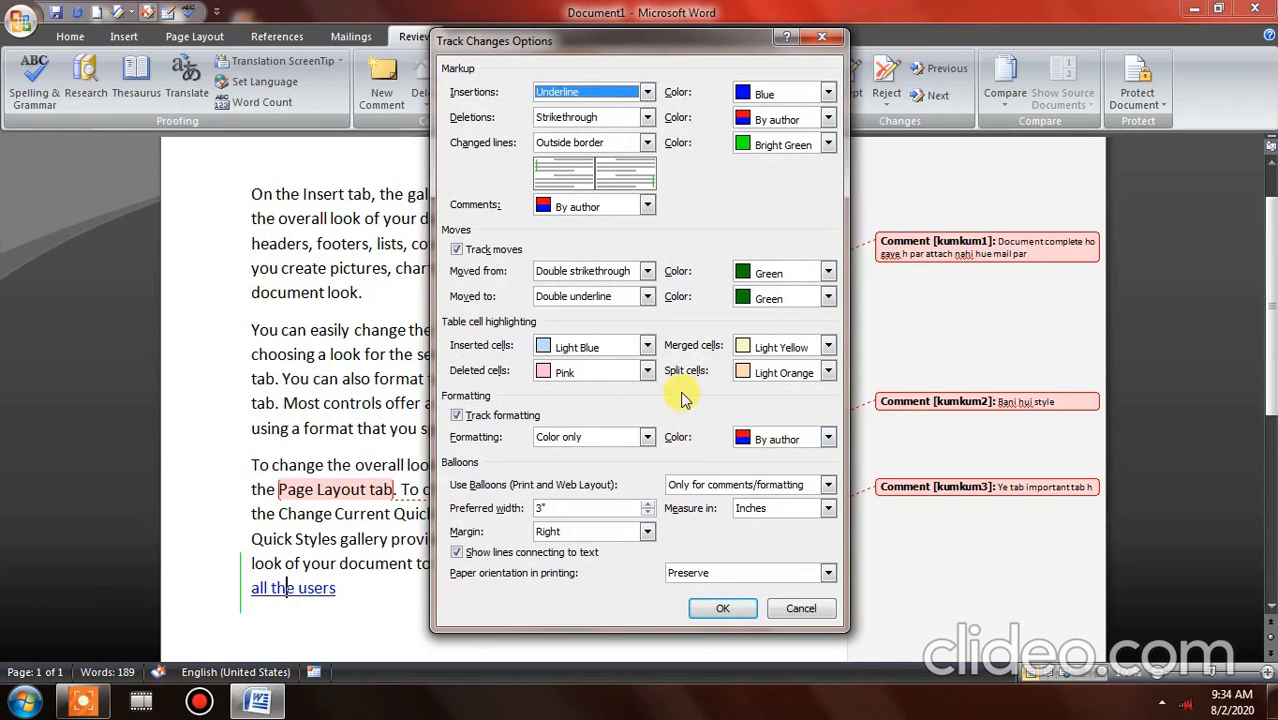
{"action": "left_click", "coordinate": [827, 93]}
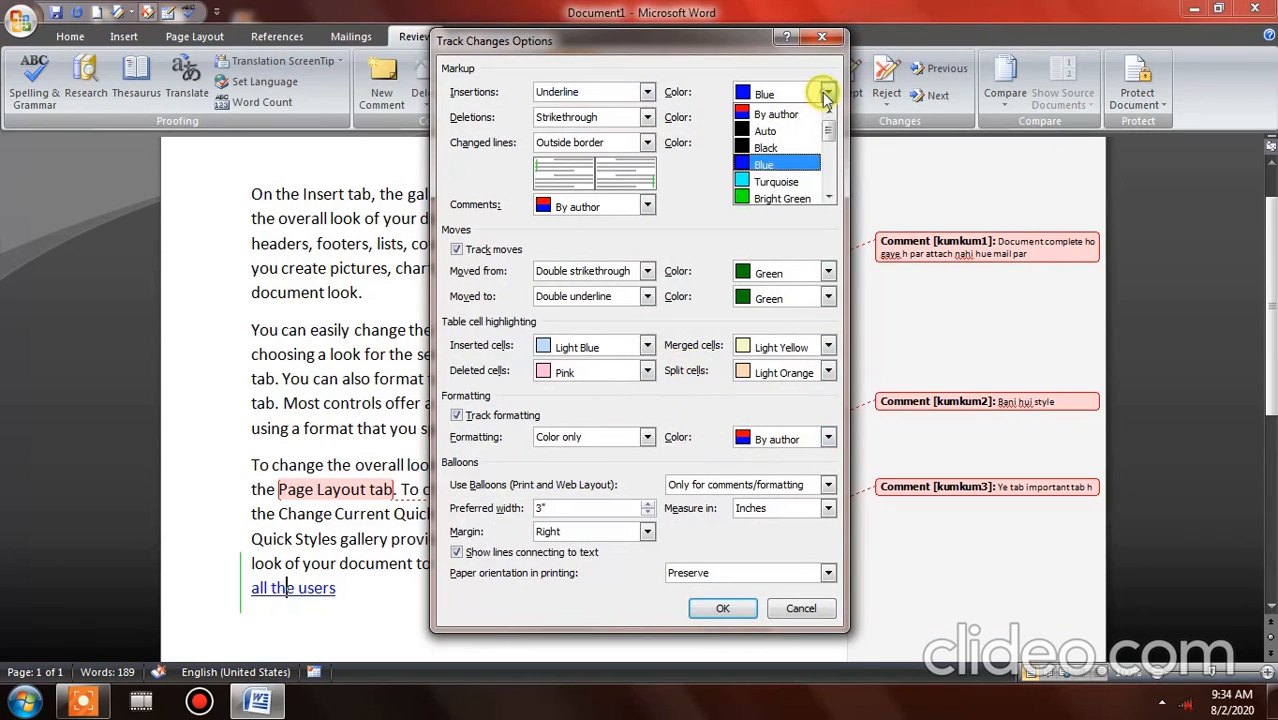
{"action": "left_click", "coordinate": [722, 608]}
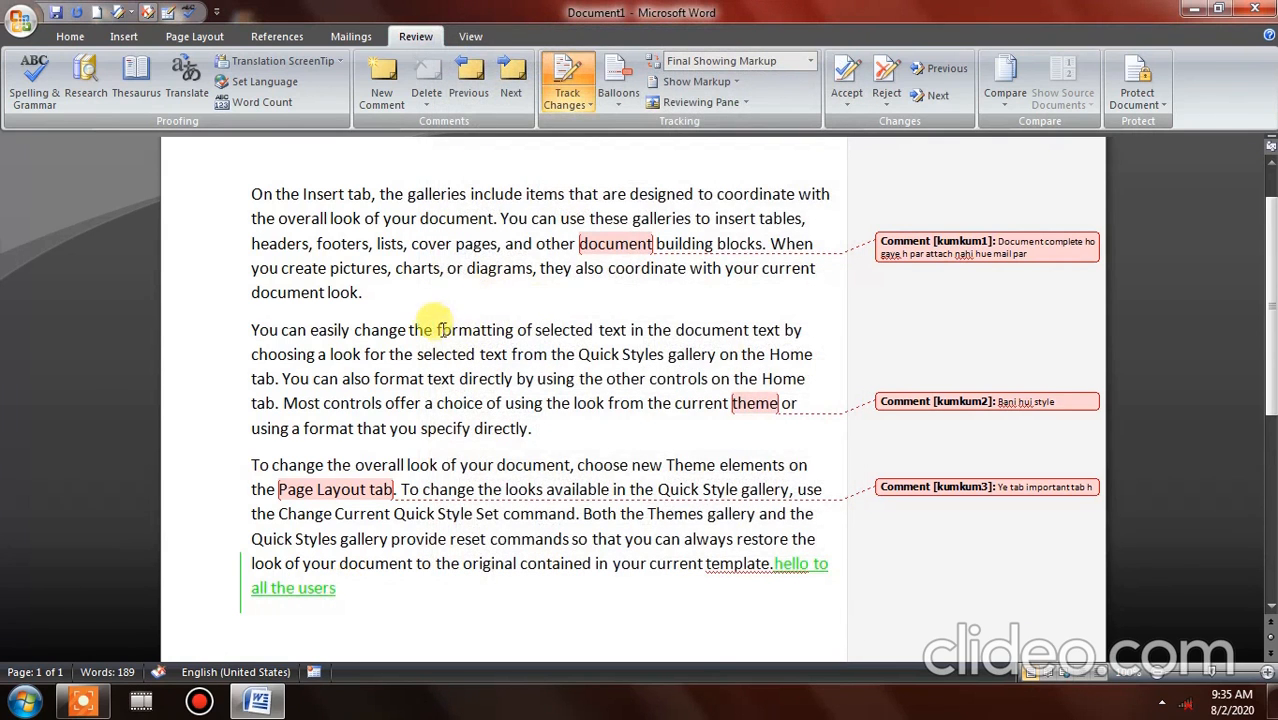
{"action": "type", "text": "helllooo"}
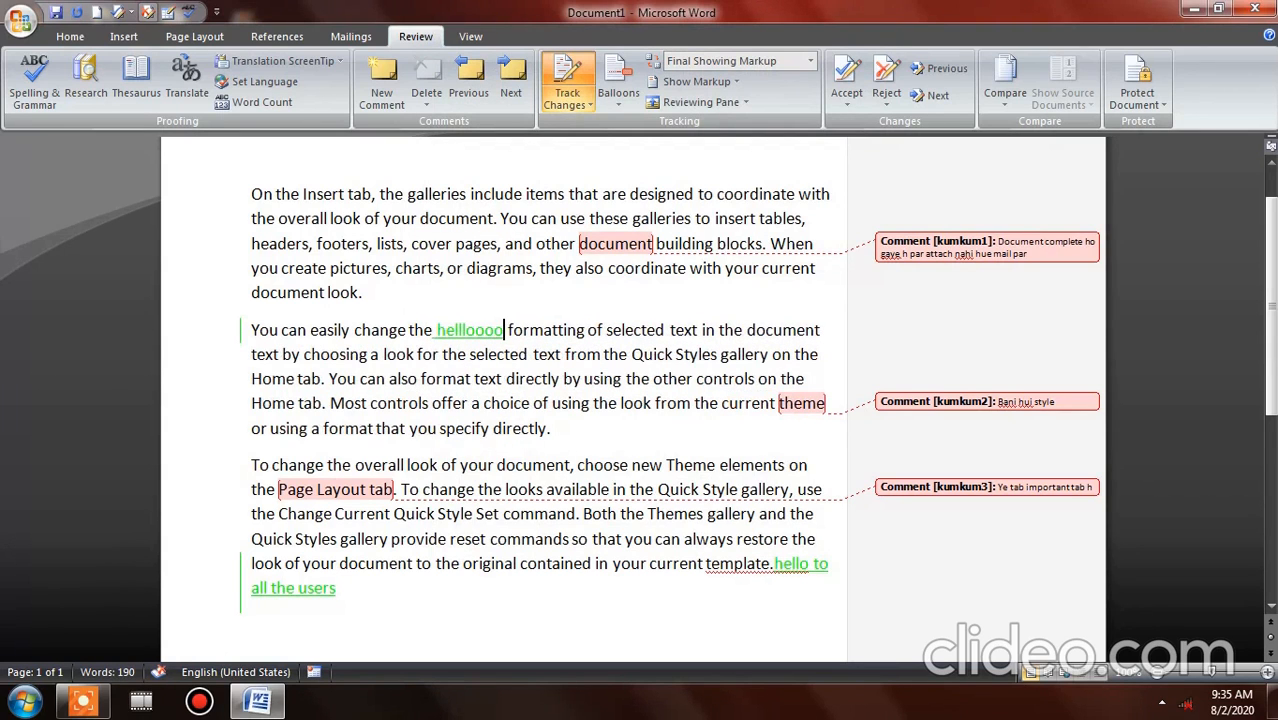
Review the markup color settings in the Track Changes options and close them without changing anything
{"action": "left_click", "coordinate": [567, 100]}
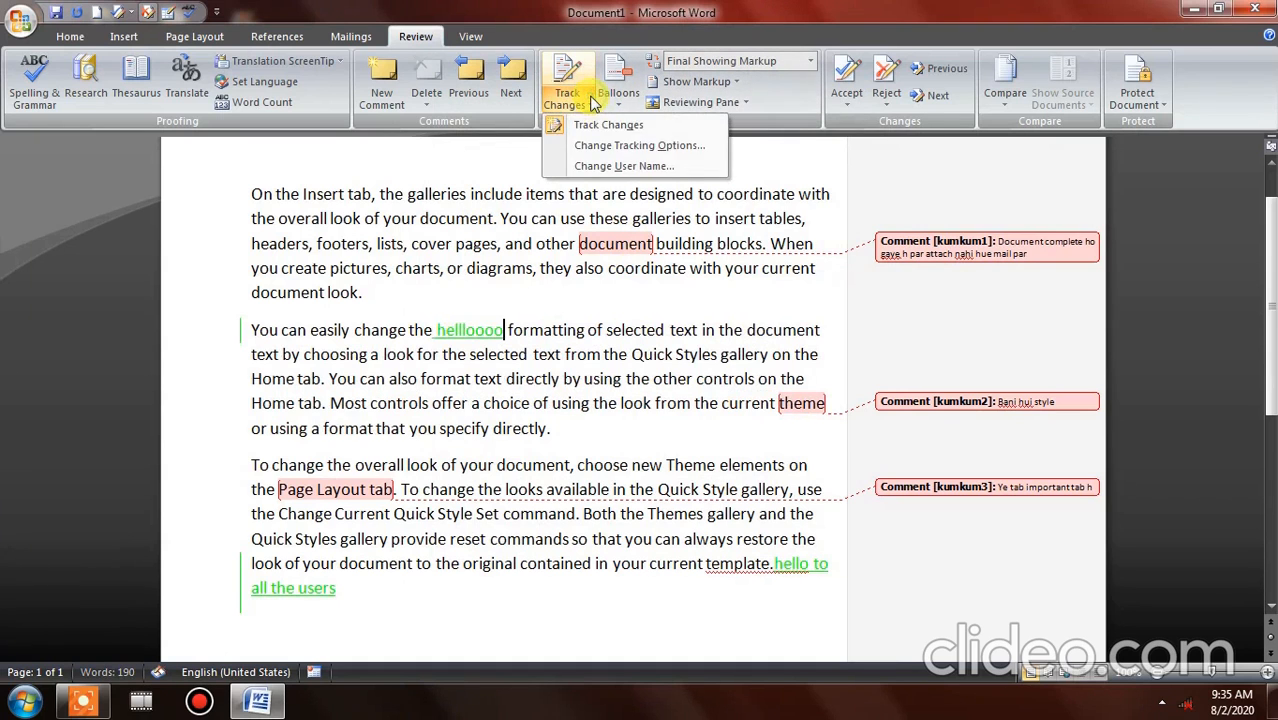
{"action": "left_click", "coordinate": [600, 146]}
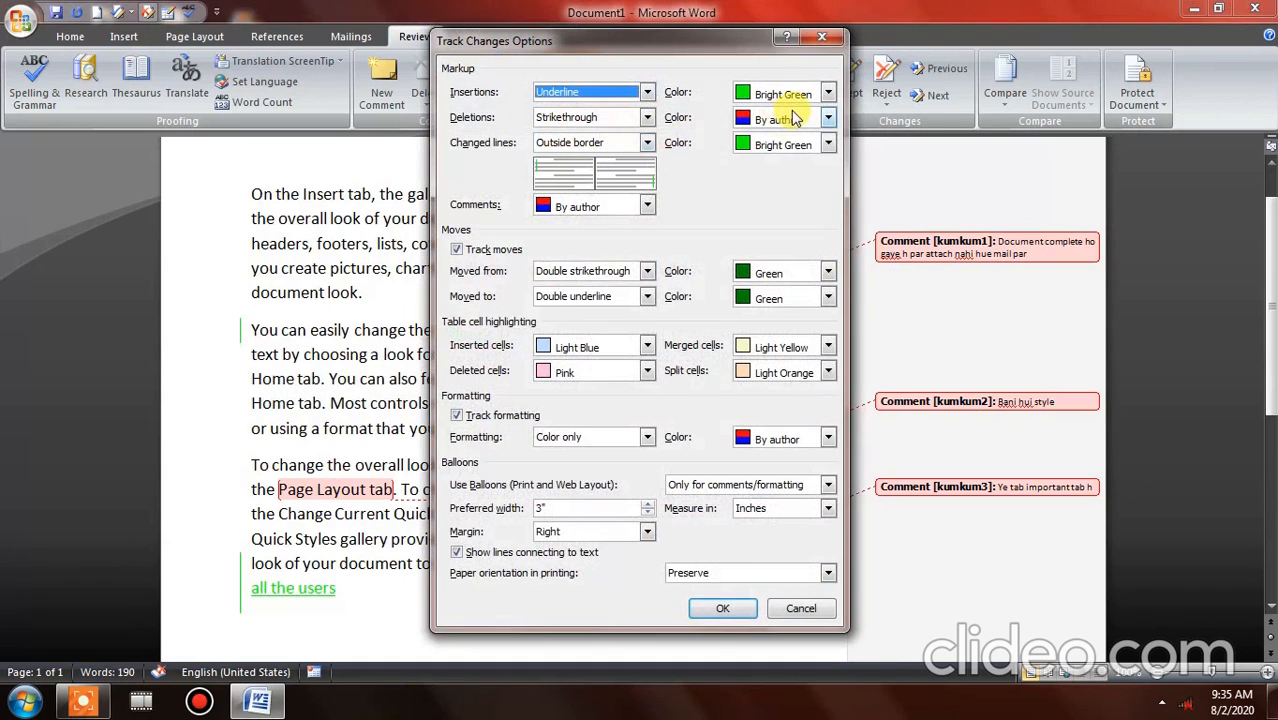
{"action": "left_click", "coordinate": [822, 38]}
Change the reviewer's user name to "mgcsm" and enter the reviewer's short name as the initials
{"action": "left_click", "coordinate": [592, 108]}
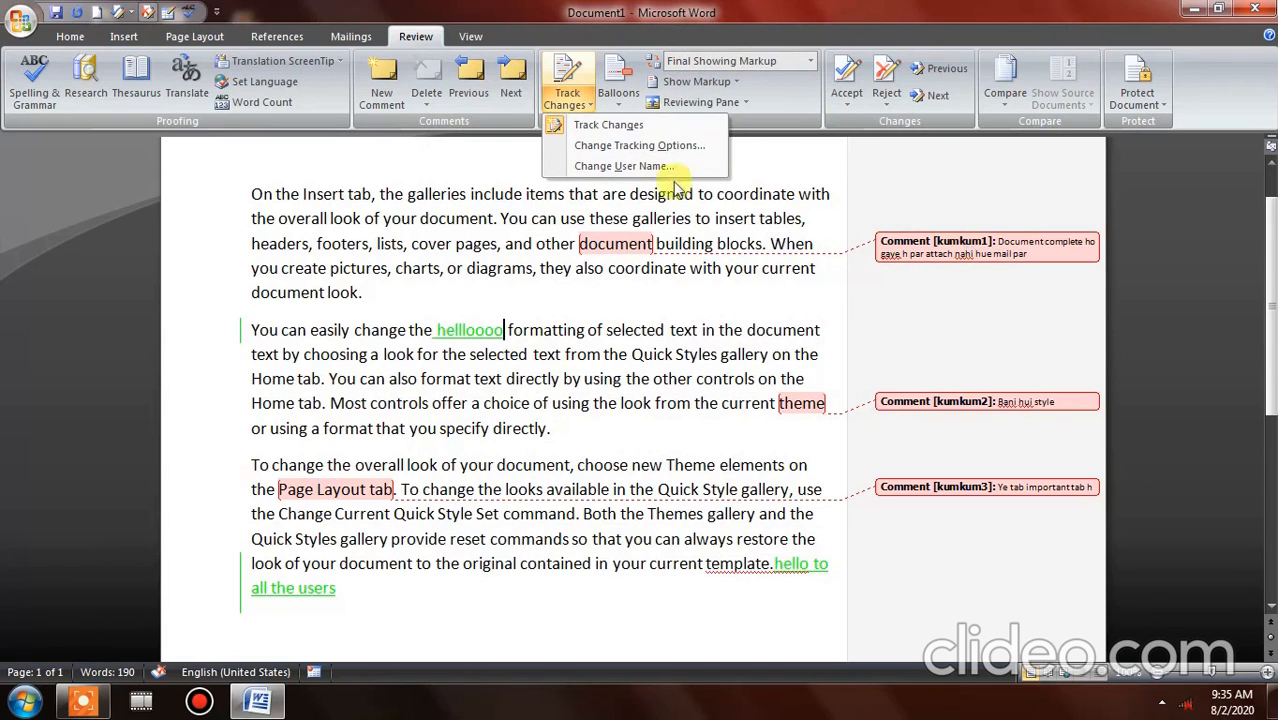
{"action": "left_click", "coordinate": [608, 170]}
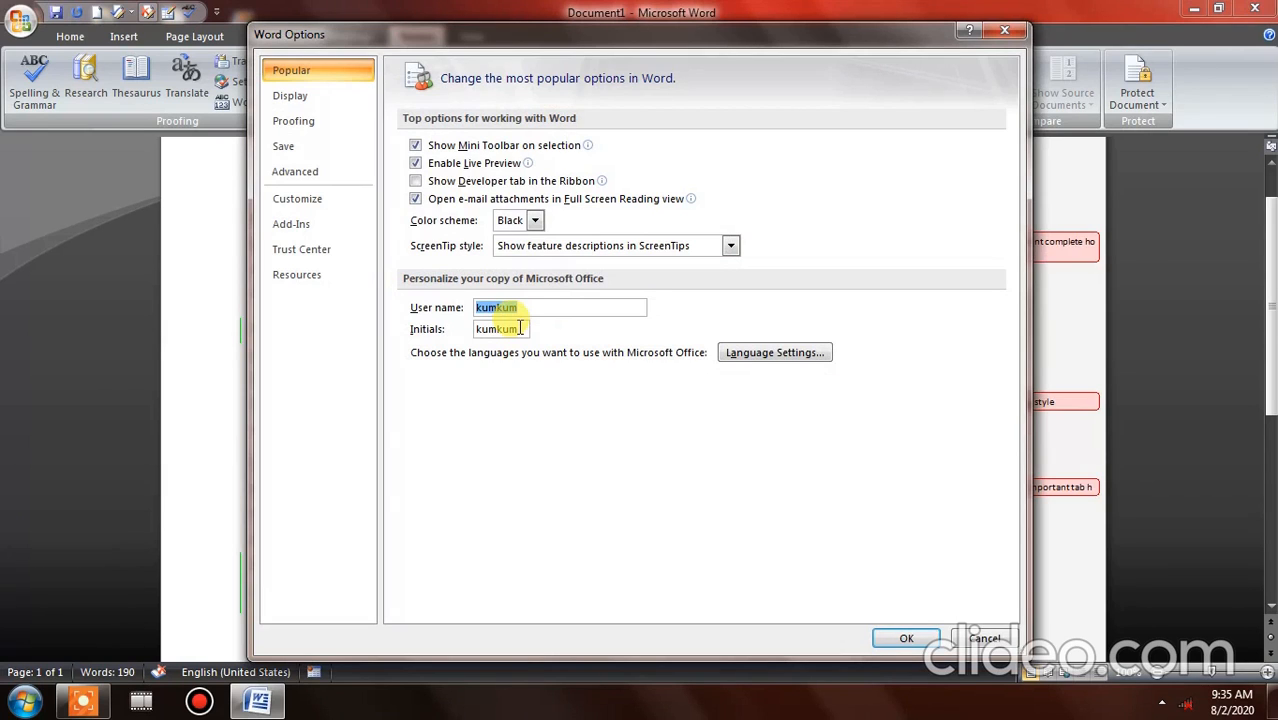
{"action": "type", "text": "mgcsm"}
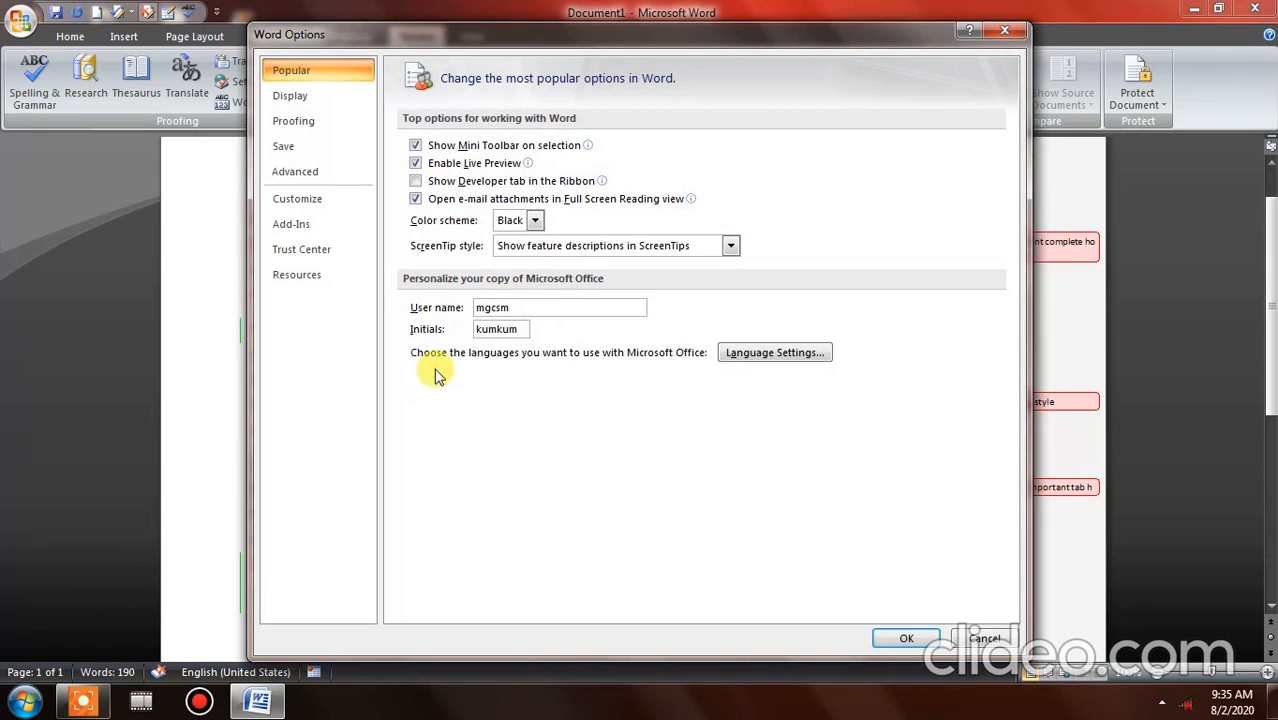
{"action": "double_click", "coordinate": [487, 330]}
{"action": "type", "text": "kp singh"}
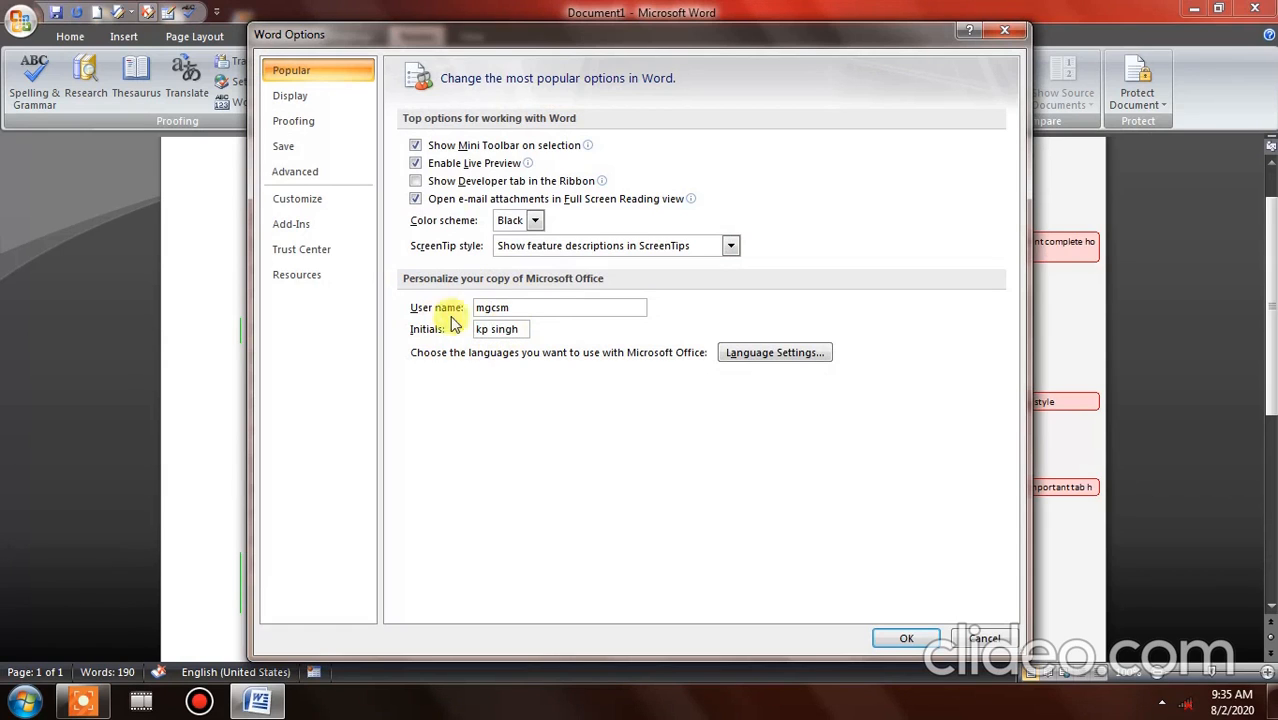
{"action": "left_click", "coordinate": [891, 640]}
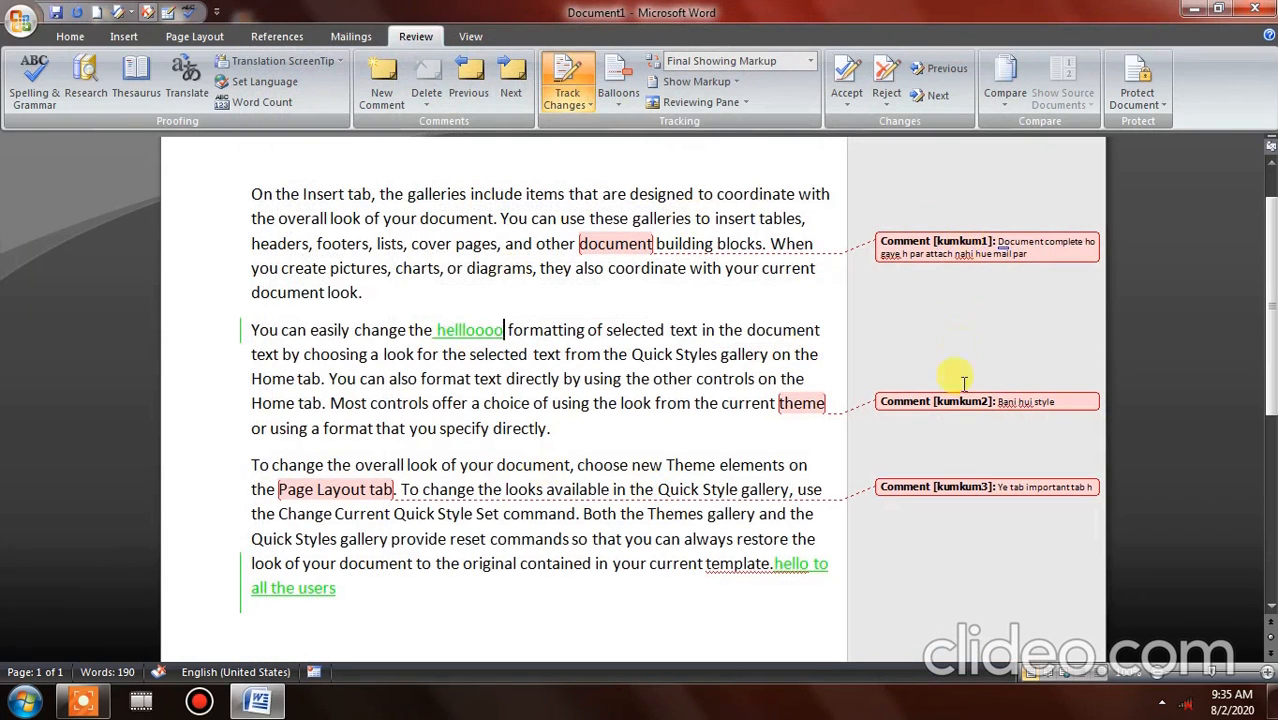
Add the comment "Chune hue" to the word "selected" in the first line of the second paragraph
{"action": "double_click", "coordinate": [663, 328]}
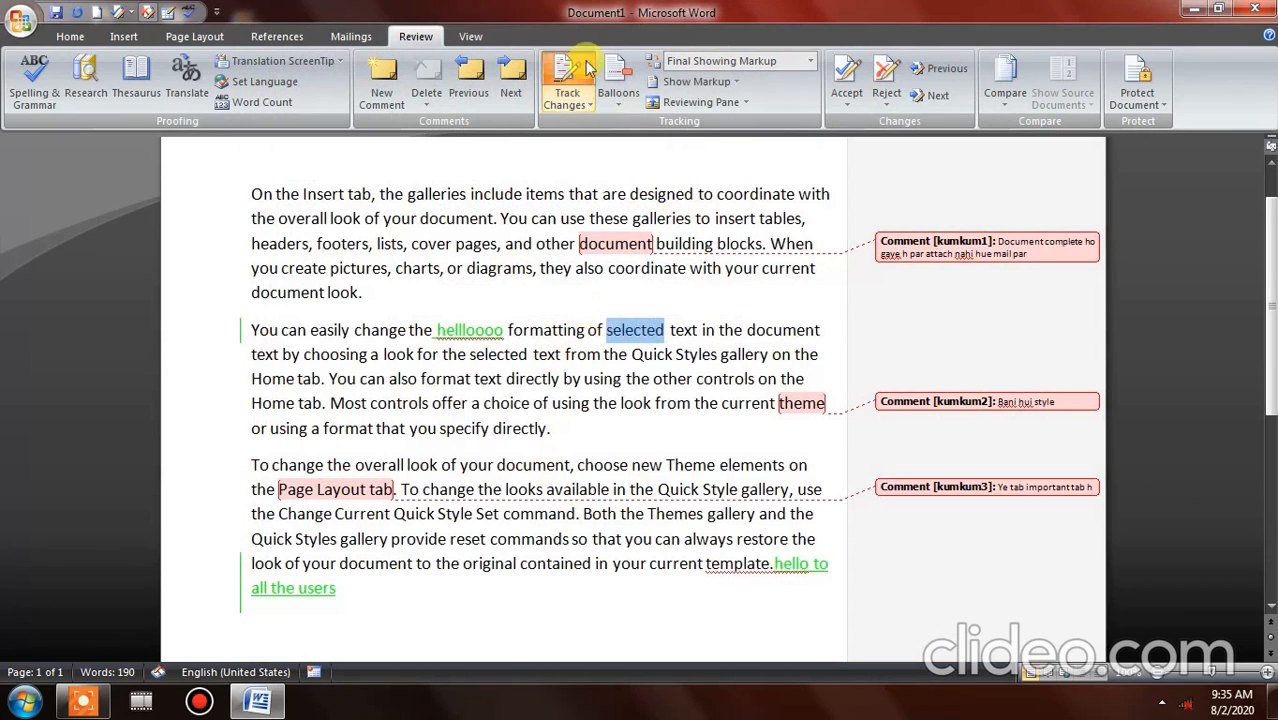
{"action": "left_click", "coordinate": [375, 104]}
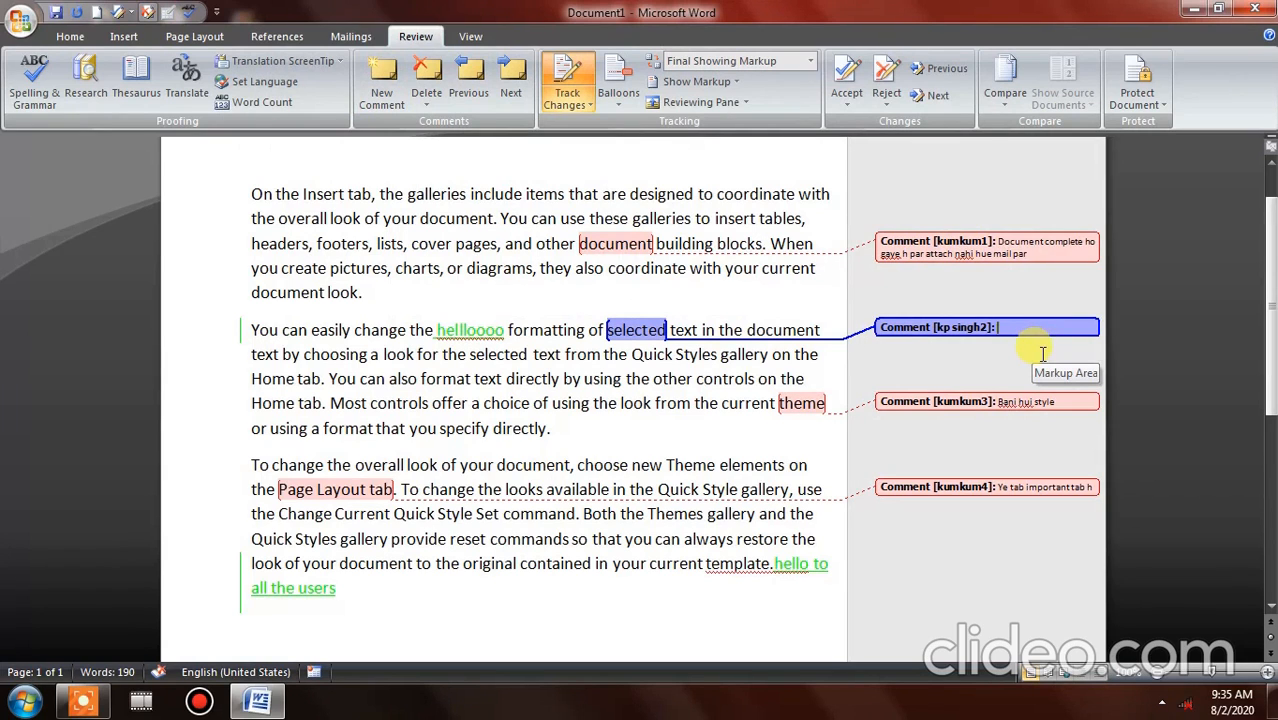
{"action": "type", "text": "chu"}
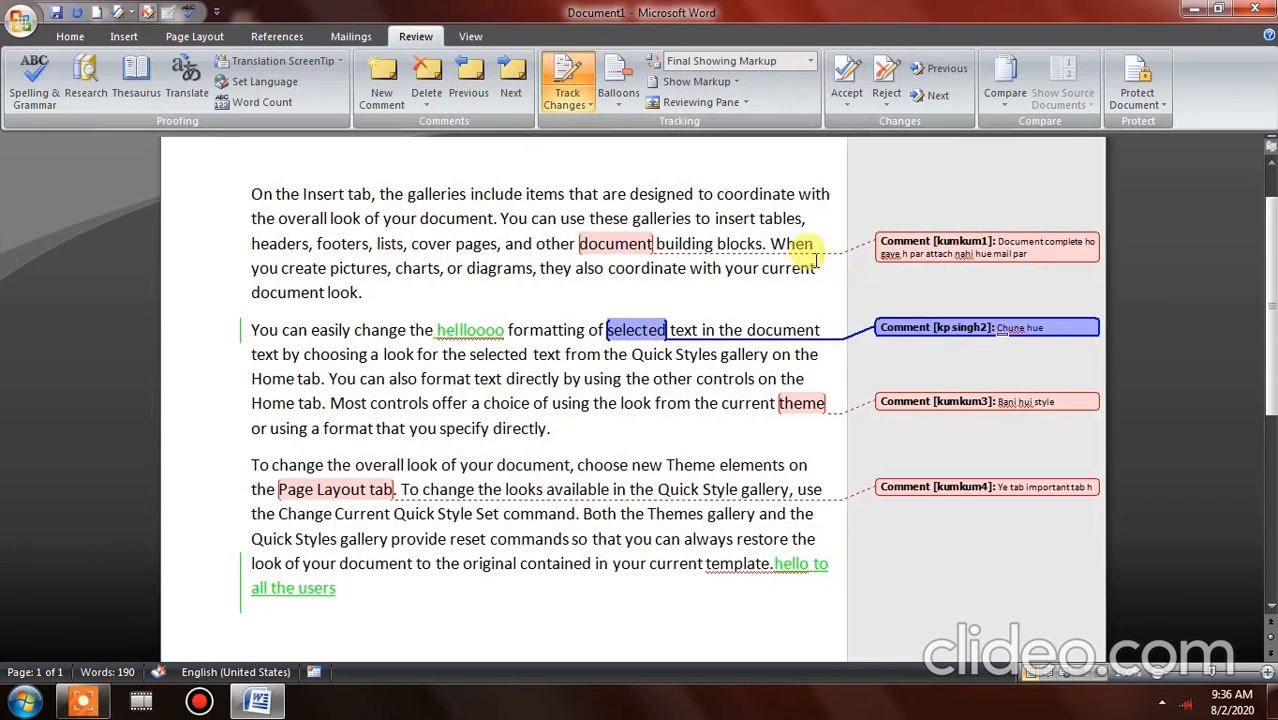
Show all revisions inline and inspect the marked words "document", "selected" and "hellloooo" in the text
{"action": "left_click", "coordinate": [617, 100]}
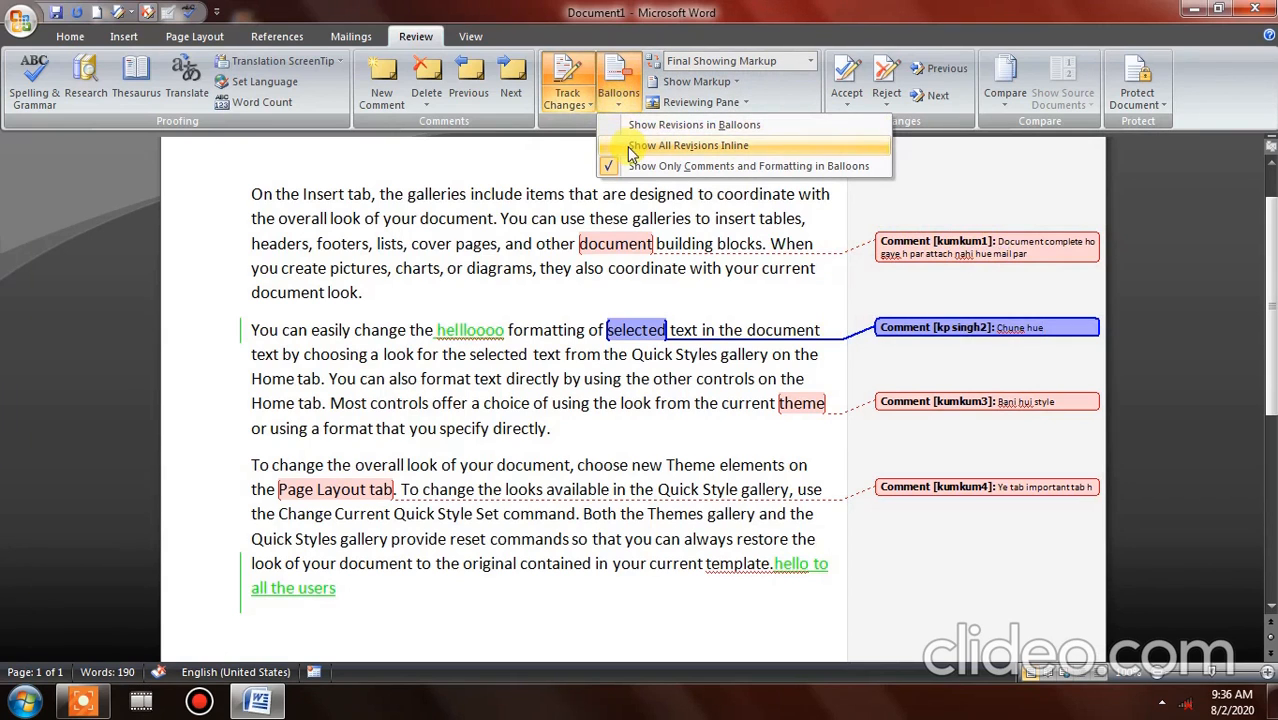
{"action": "left_click", "coordinate": [686, 147]}
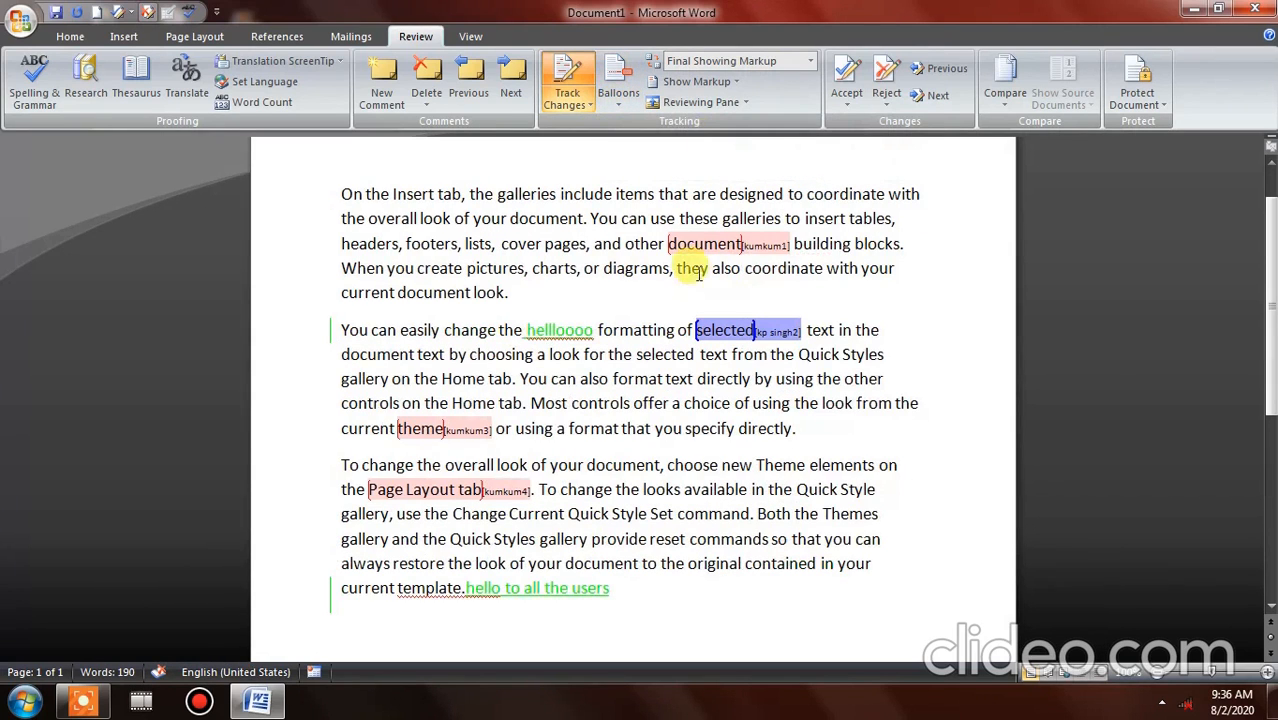
{"action": "mouse_move", "coordinate": [702, 246]}
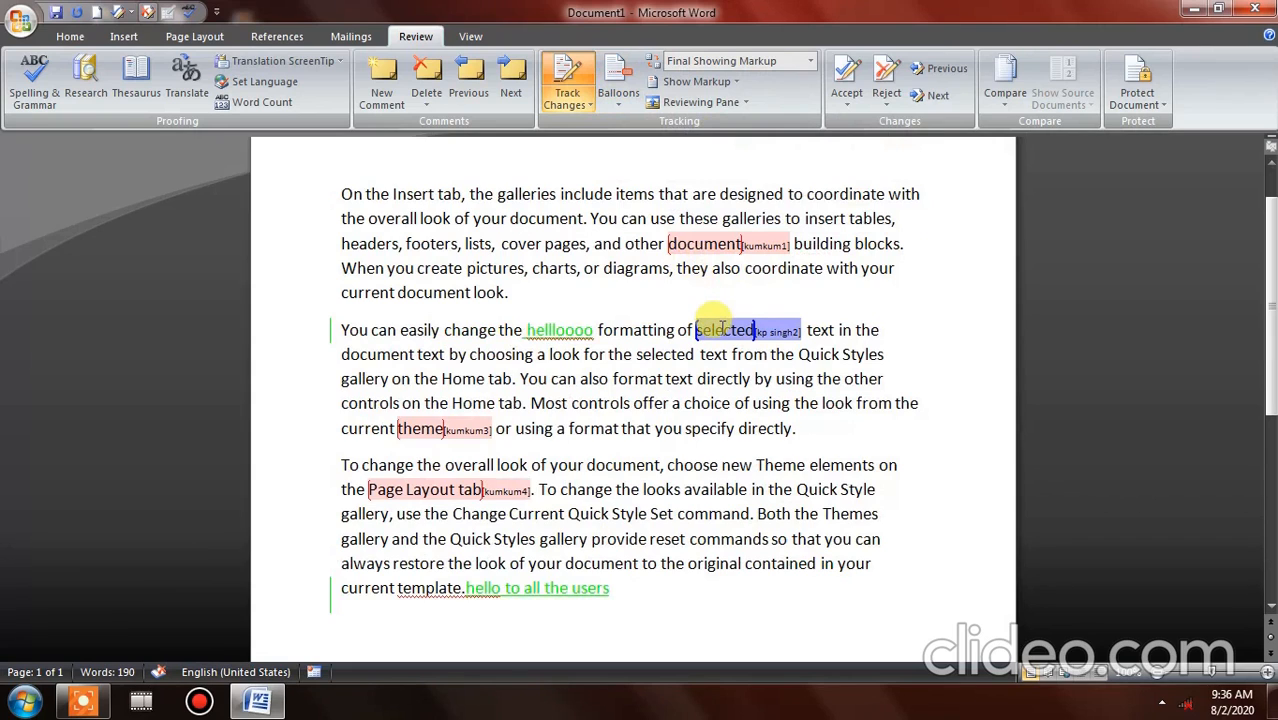
{"action": "mouse_move", "coordinate": [722, 327]}
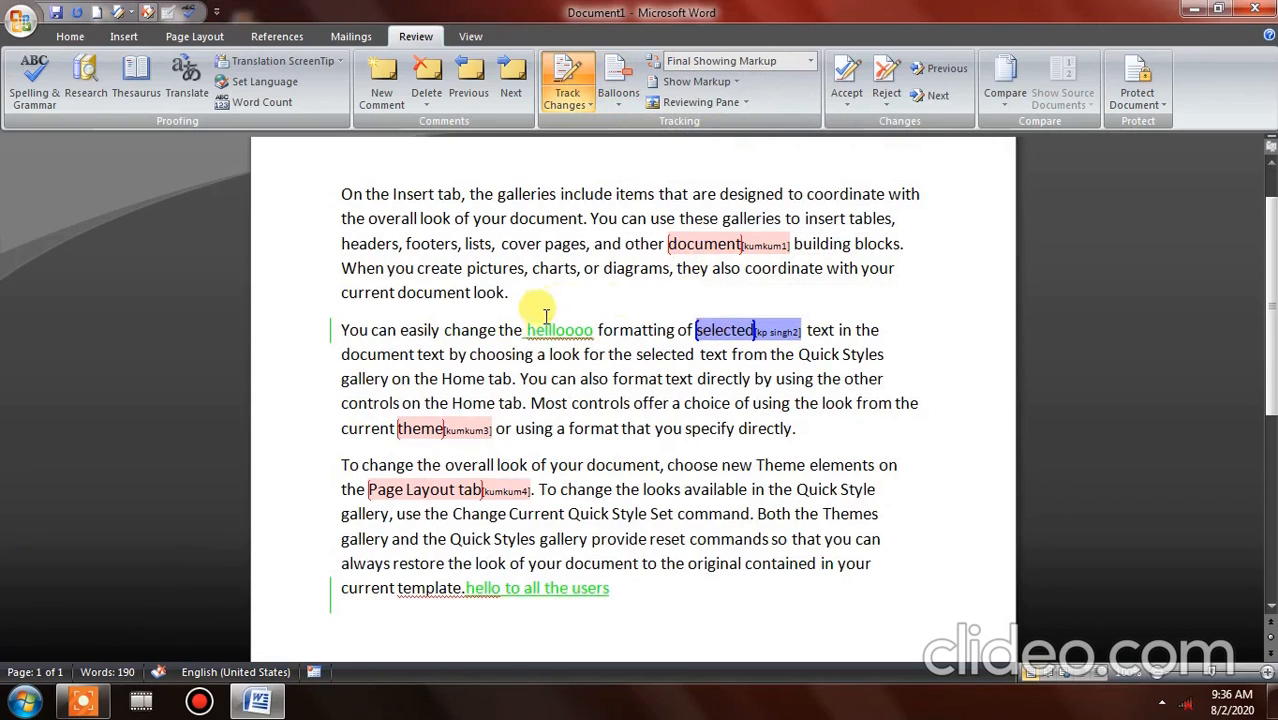
{"action": "mouse_move", "coordinate": [545, 335]}
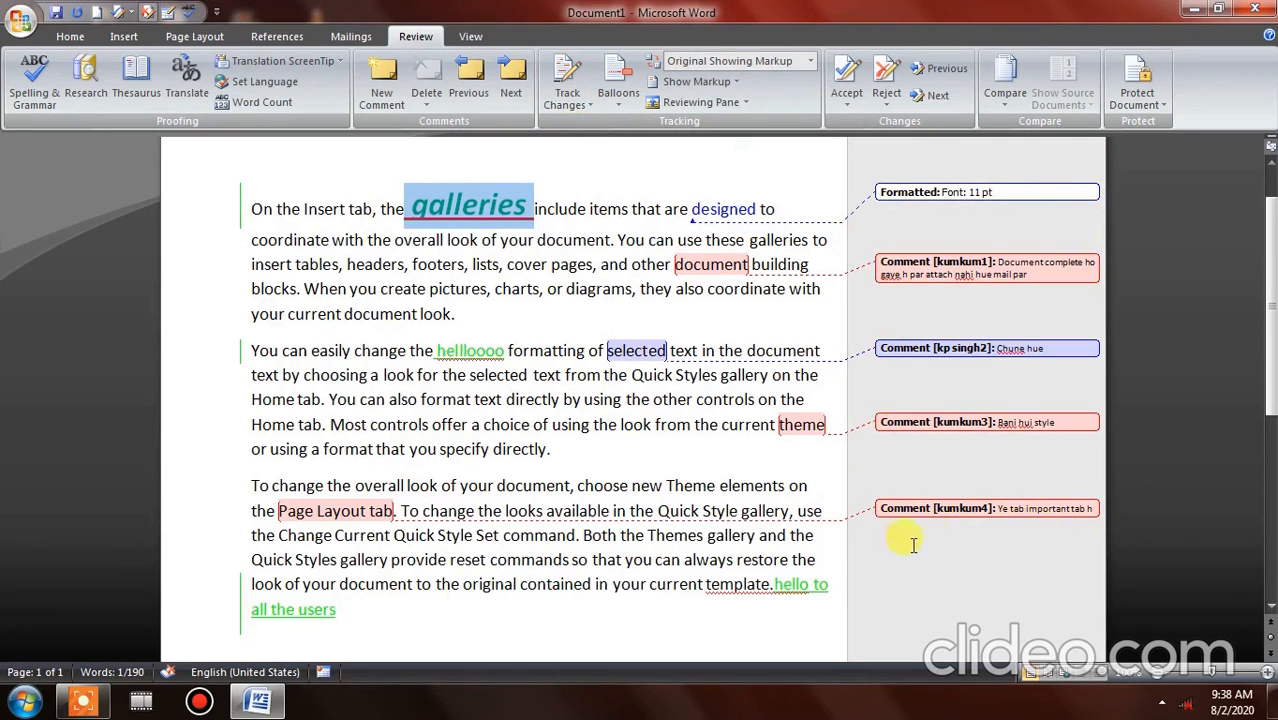
Switch the markup display to all revisions inline and from there to showing revisions in balloons
{"action": "left_click", "coordinate": [618, 95]}
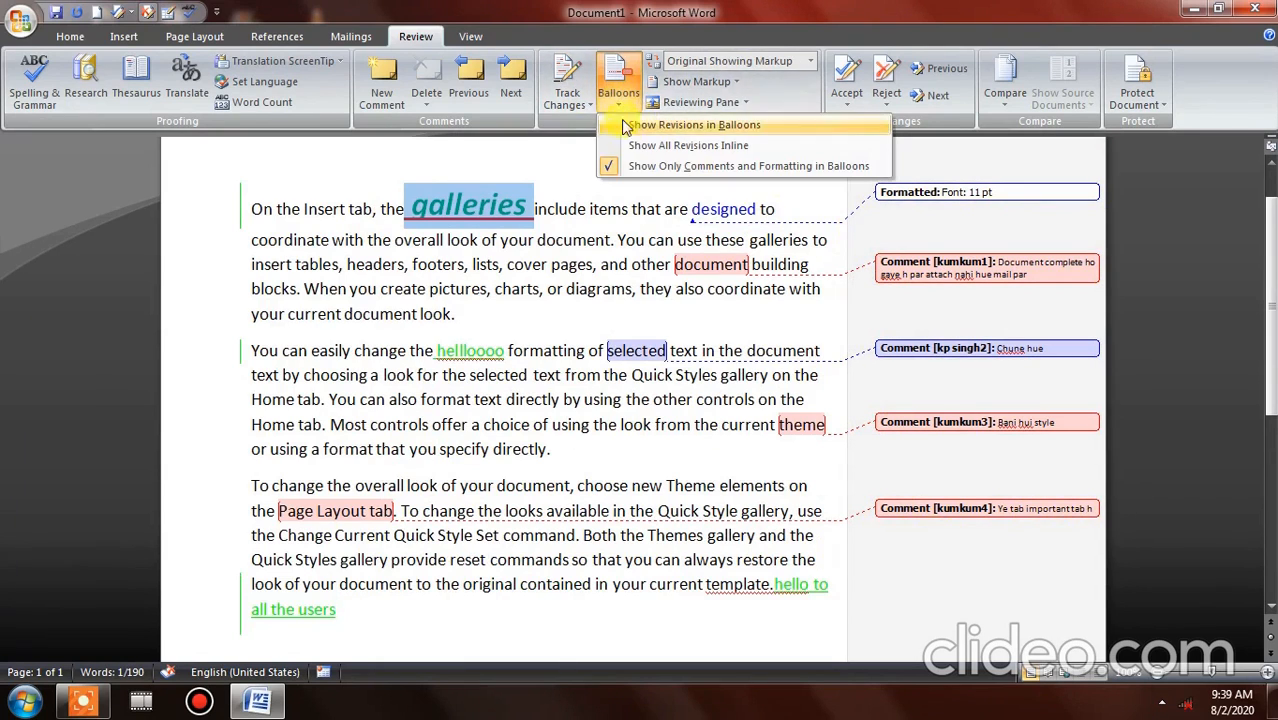
{"action": "left_click", "coordinate": [624, 145]}
{"action": "left_click", "coordinate": [617, 95]}
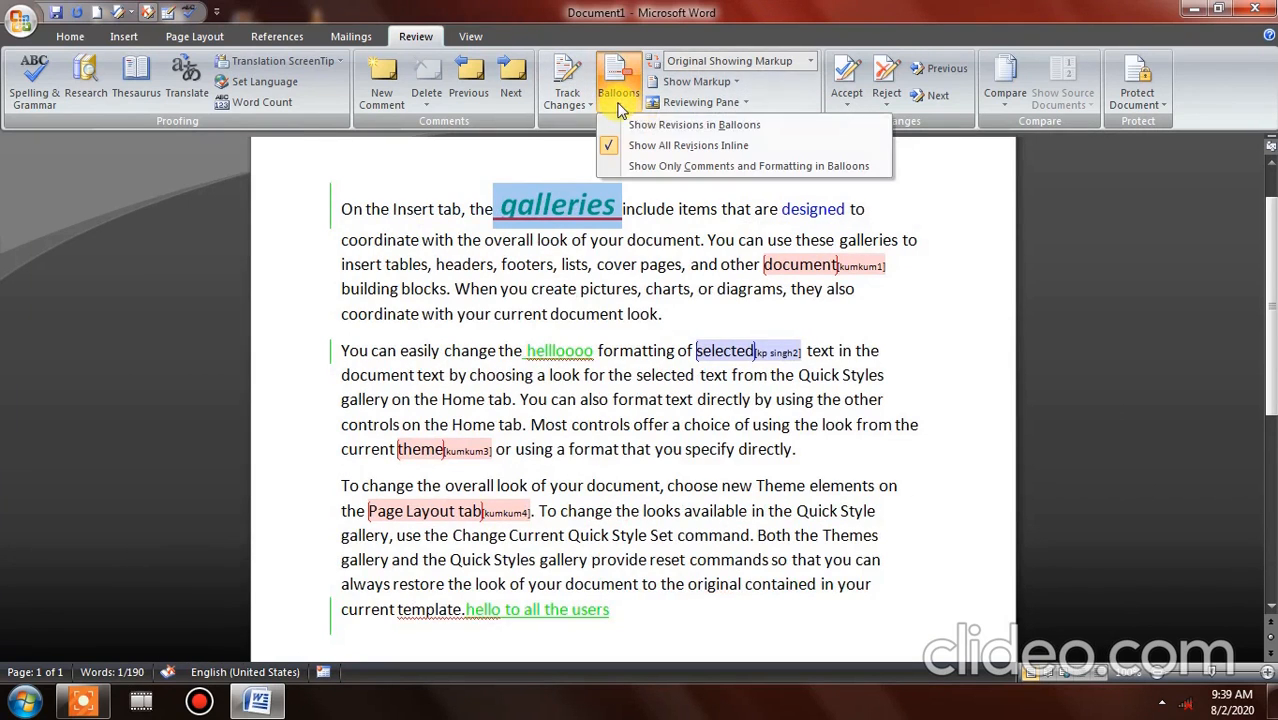
{"action": "left_click", "coordinate": [634, 125]}
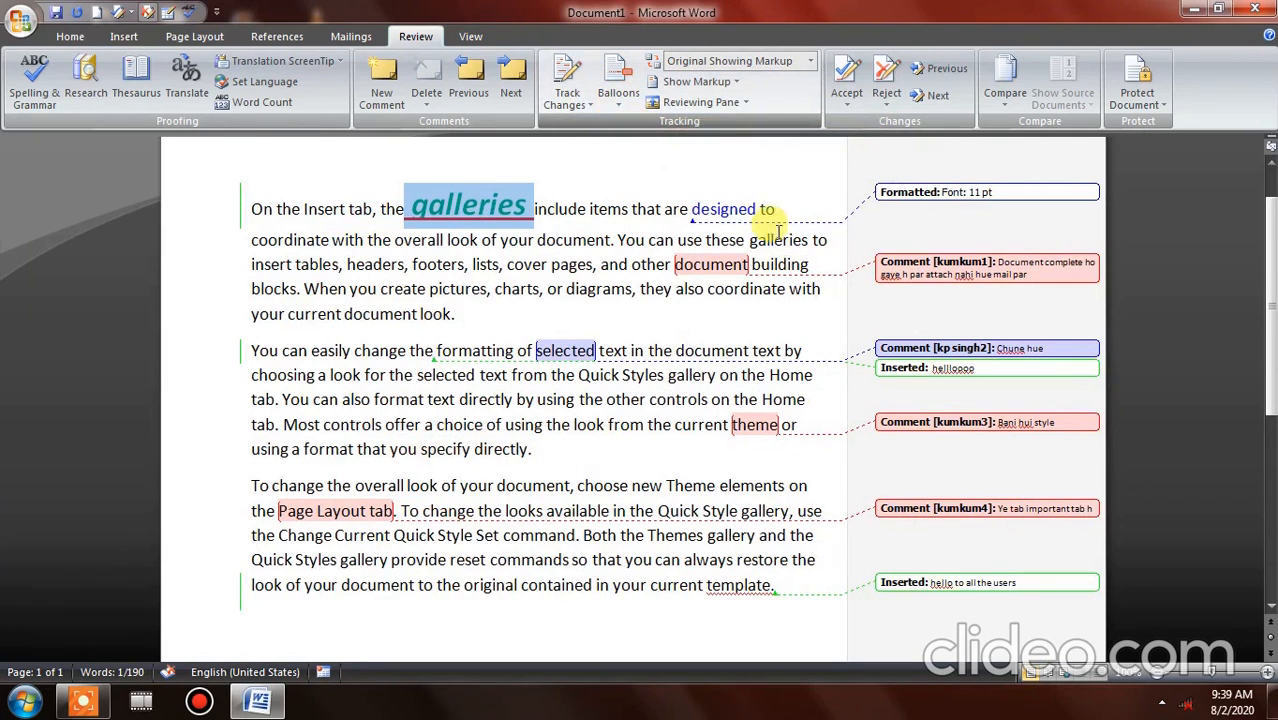
{"action": "left_click", "coordinate": [618, 95]}
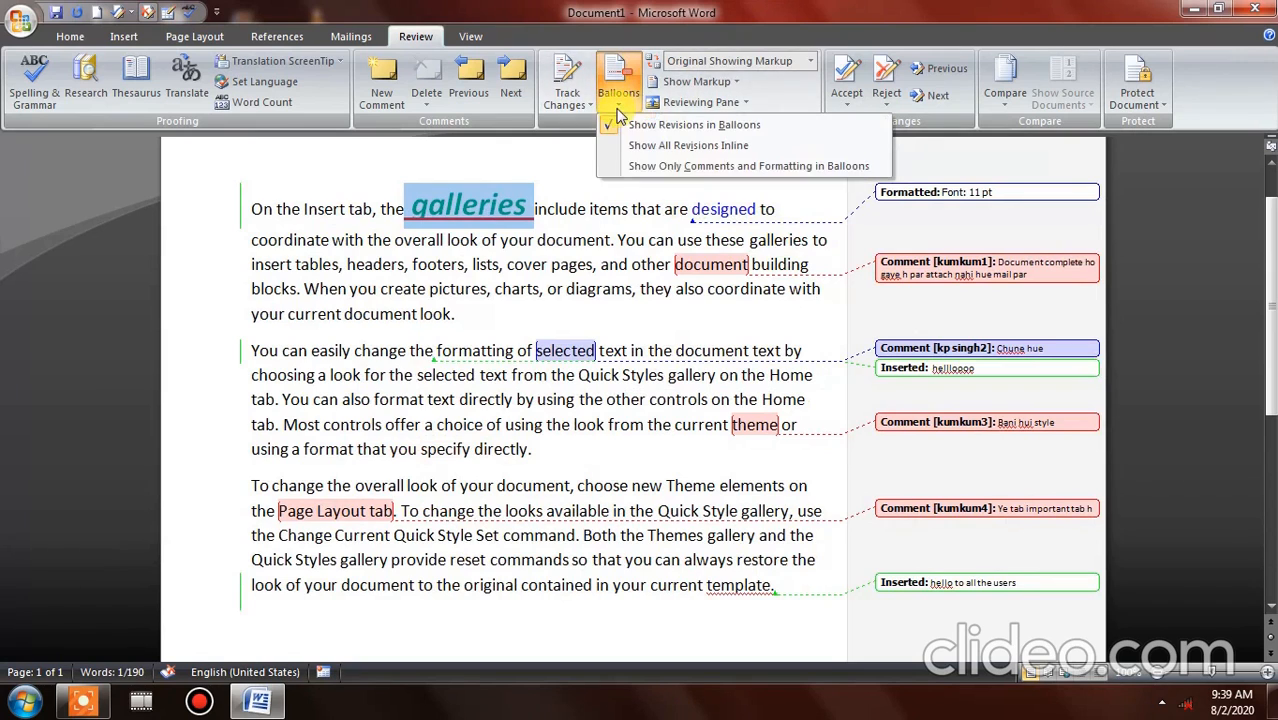
{"action": "left_click", "coordinate": [651, 210]}
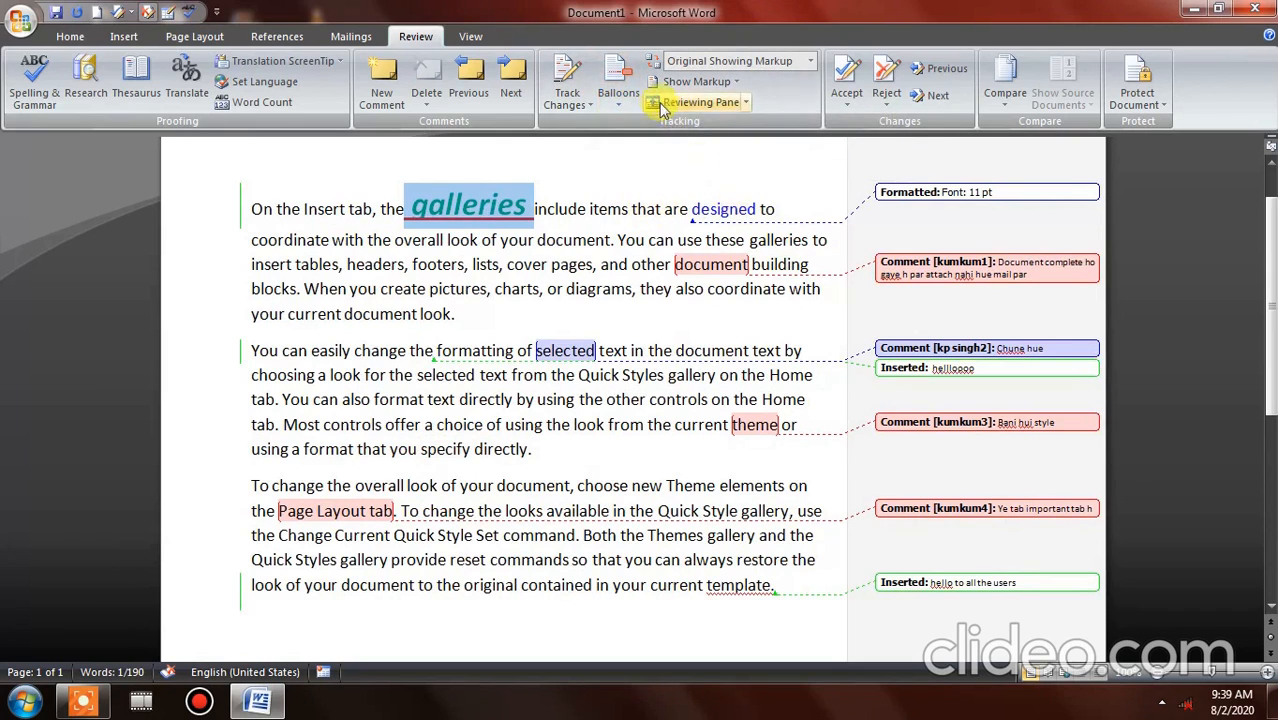
{"action": "left_click", "coordinate": [618, 95]}
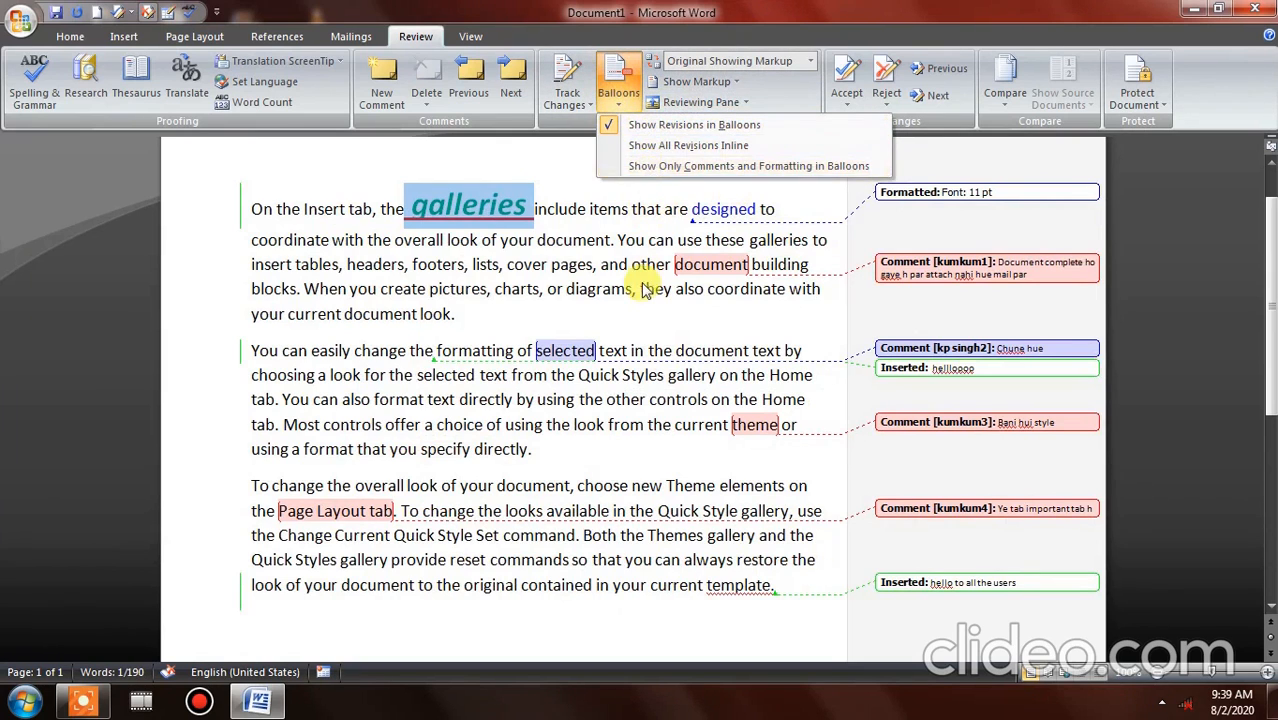
{"action": "left_click", "coordinate": [700, 238]}
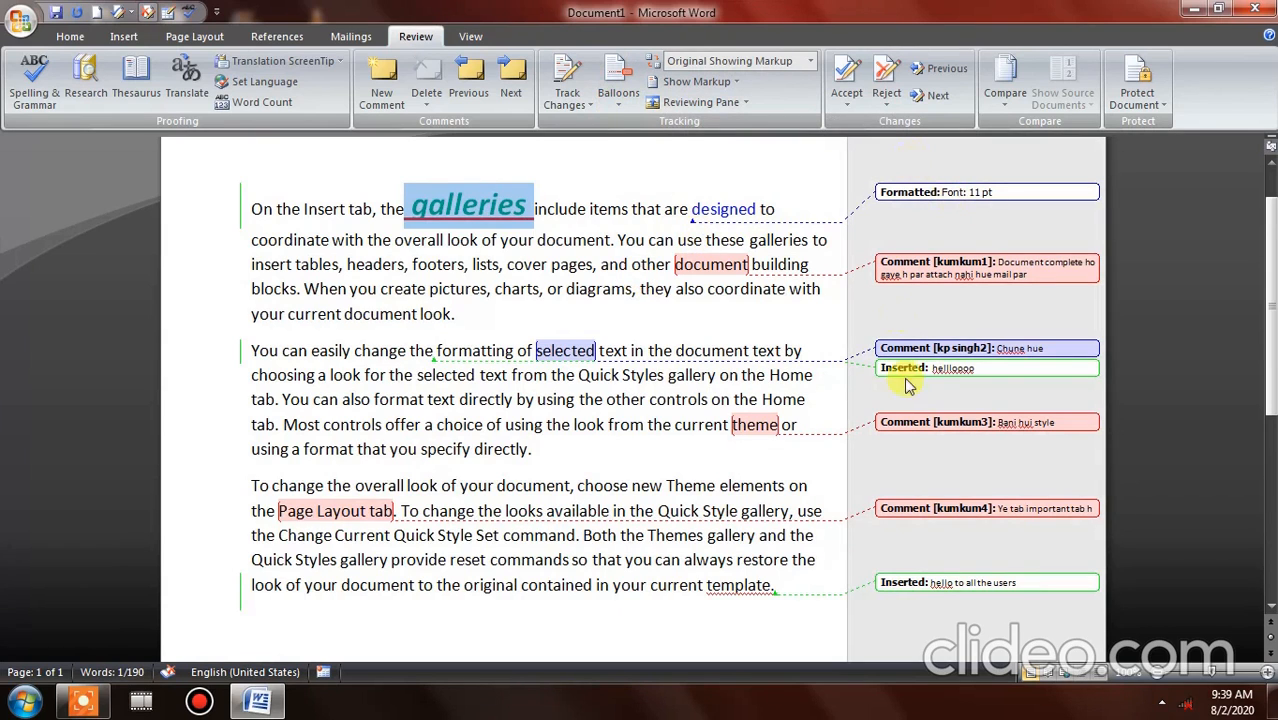
Examine the revision summary in the vertical and the horizontal Reviewing Pane, and close the pane
{"action": "left_click", "coordinate": [745, 102]}
{"action": "left_click", "coordinate": [745, 126]}
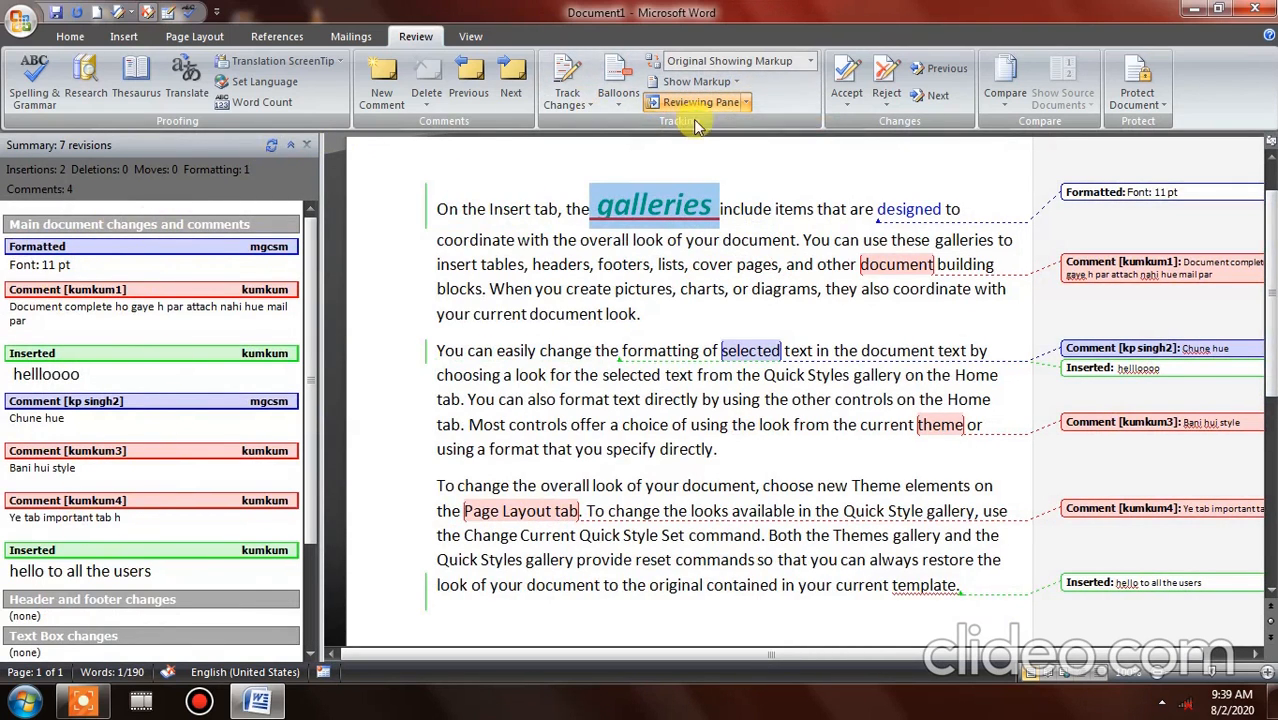
{"action": "left_click", "coordinate": [745, 102]}
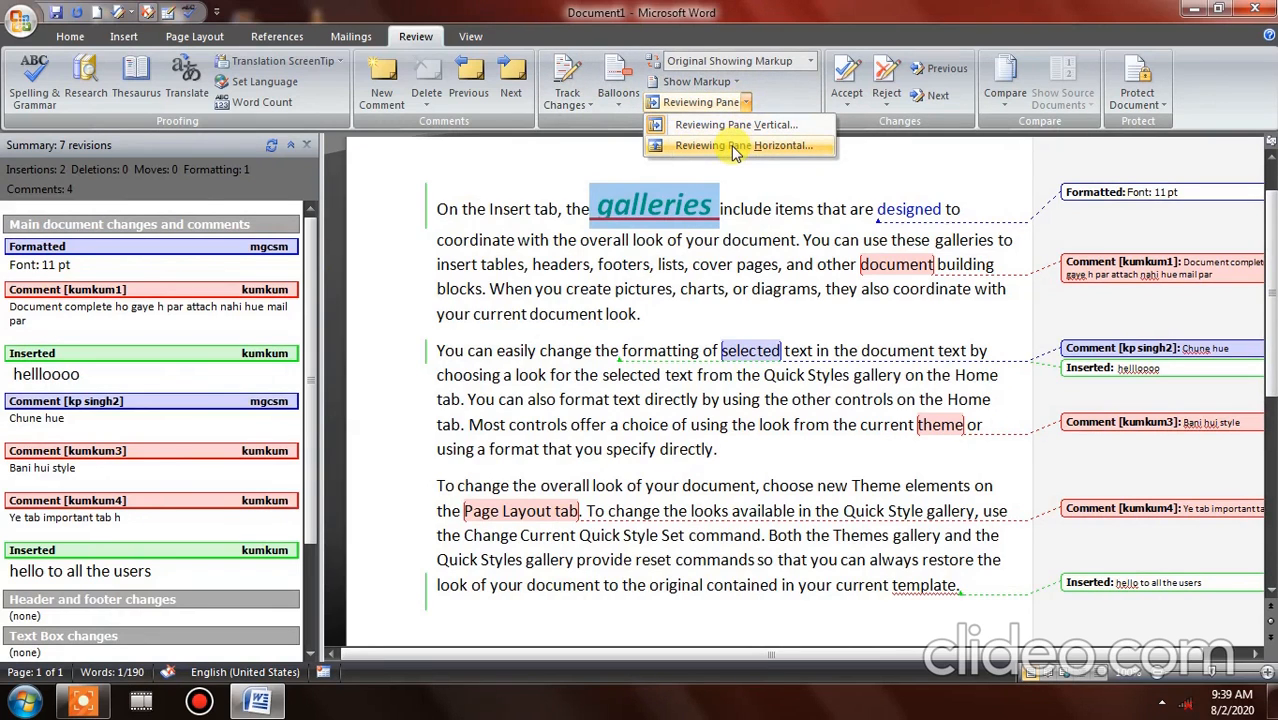
{"action": "left_click", "coordinate": [735, 146]}
{"action": "scroll", "coordinate": [655, 650], "scroll_direction": "down", "scroll_amount": 3}
{"action": "scroll", "coordinate": [655, 650], "scroll_direction": "up", "scroll_amount": 5}
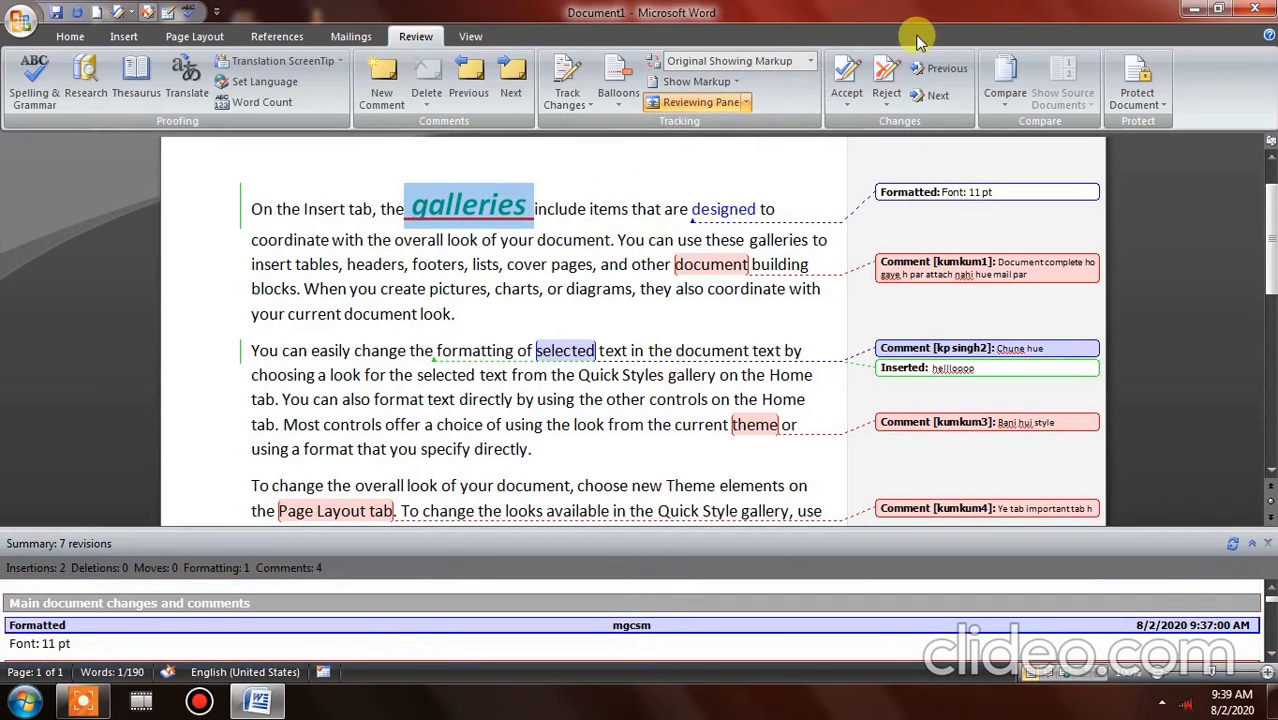
{"action": "left_click", "coordinate": [735, 85]}
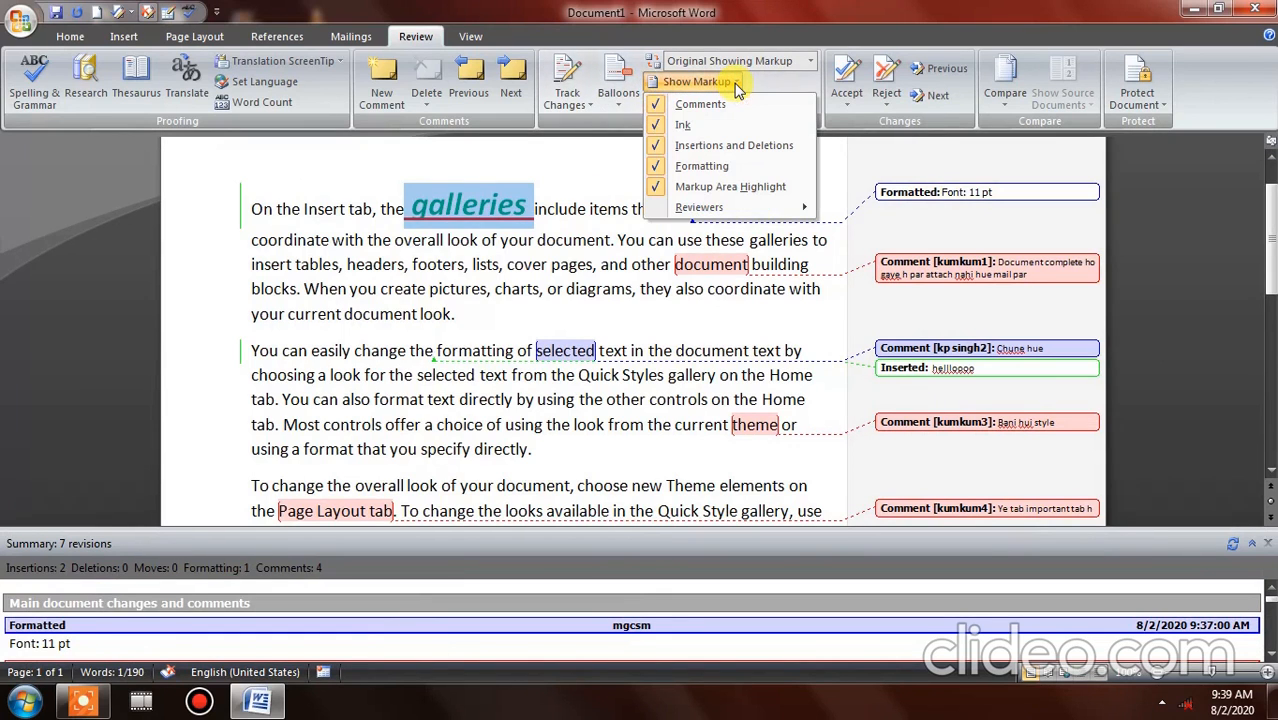
{"action": "left_click", "coordinate": [1268, 545]}
{"action": "left_click", "coordinate": [1268, 545]}
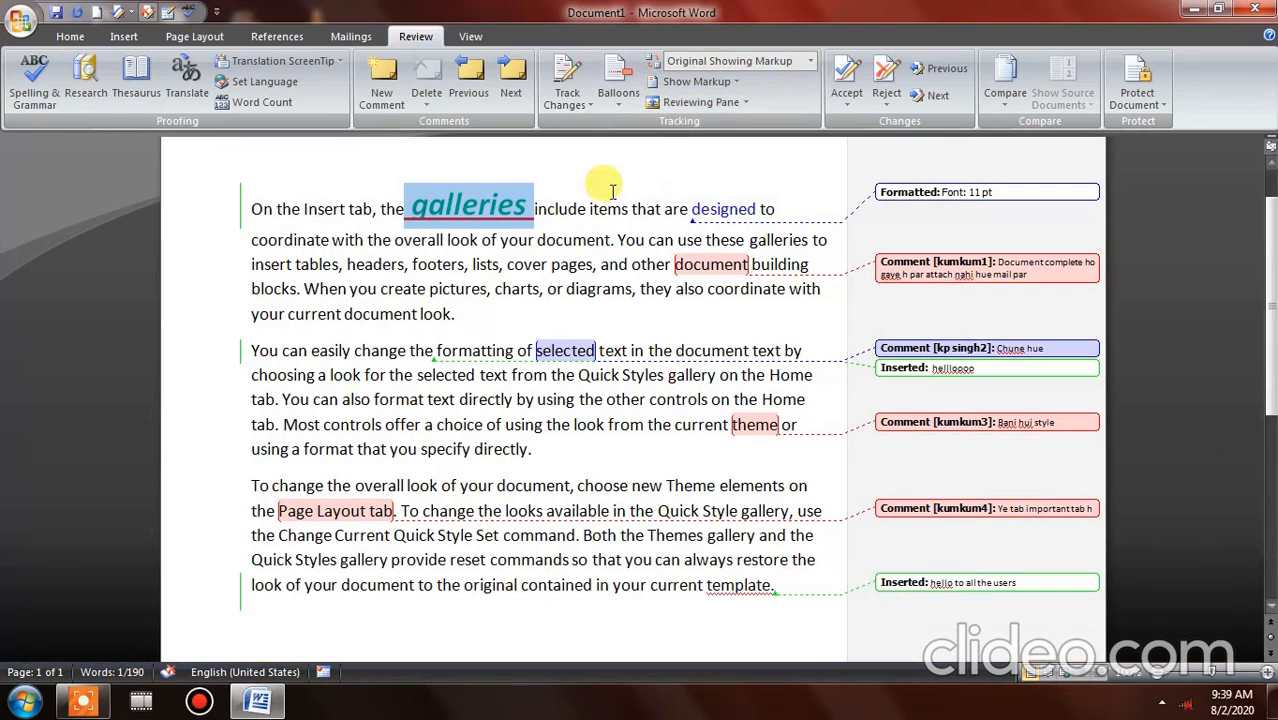
Hide the comments, insertions and deletions, ink, and formatting changes from the displayed markup
{"action": "left_click", "coordinate": [740, 85]}
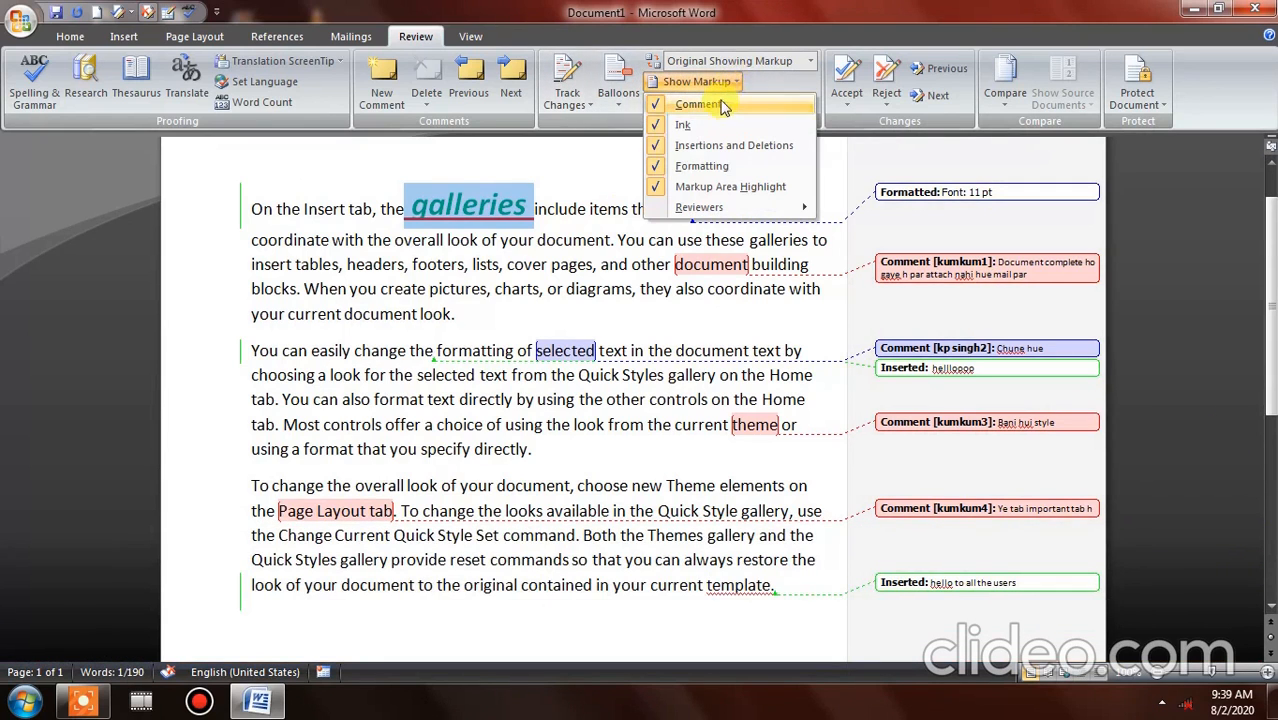
{"action": "left_click", "coordinate": [655, 106]}
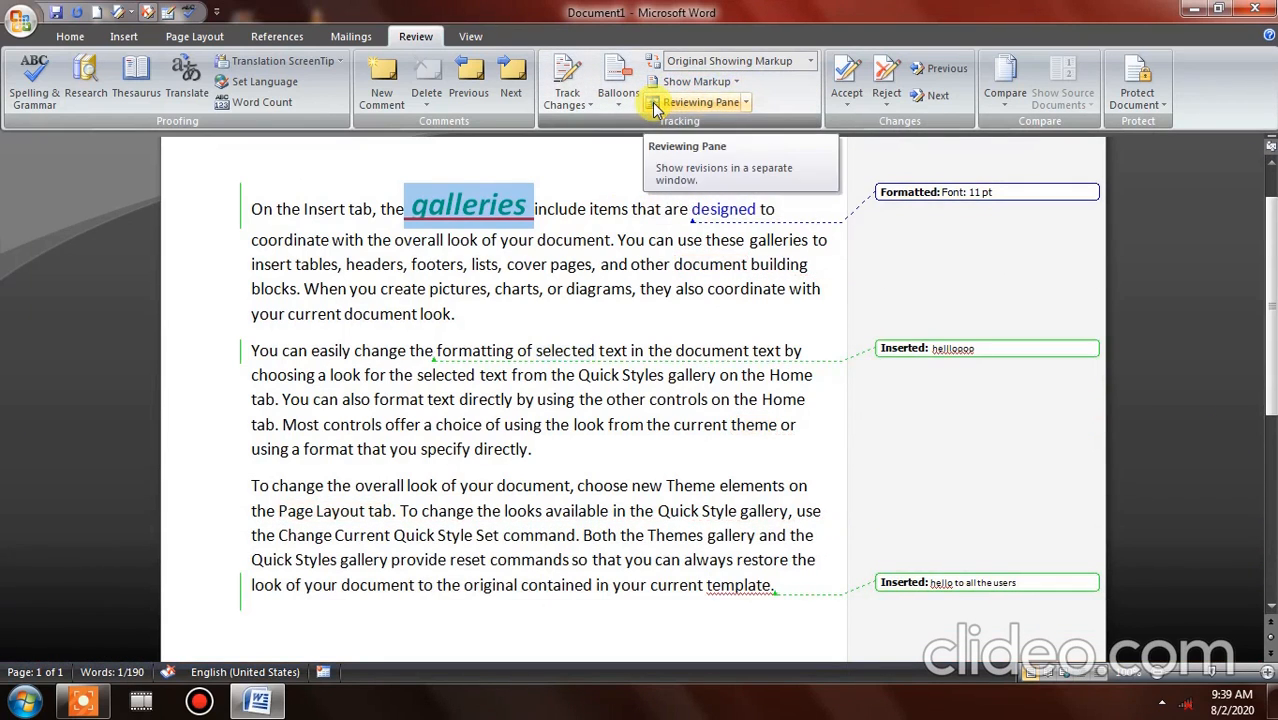
{"action": "left_click", "coordinate": [692, 81]}
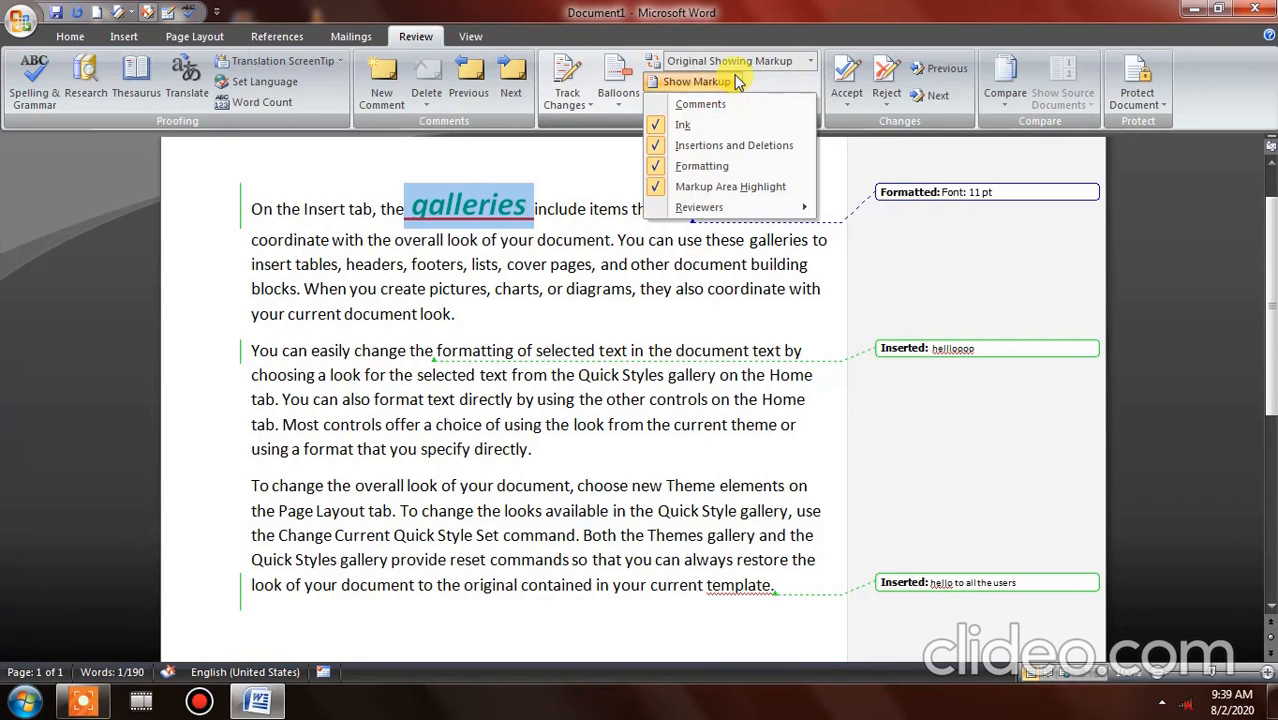
{"action": "left_click", "coordinate": [657, 150]}
{"action": "left_click", "coordinate": [740, 85]}
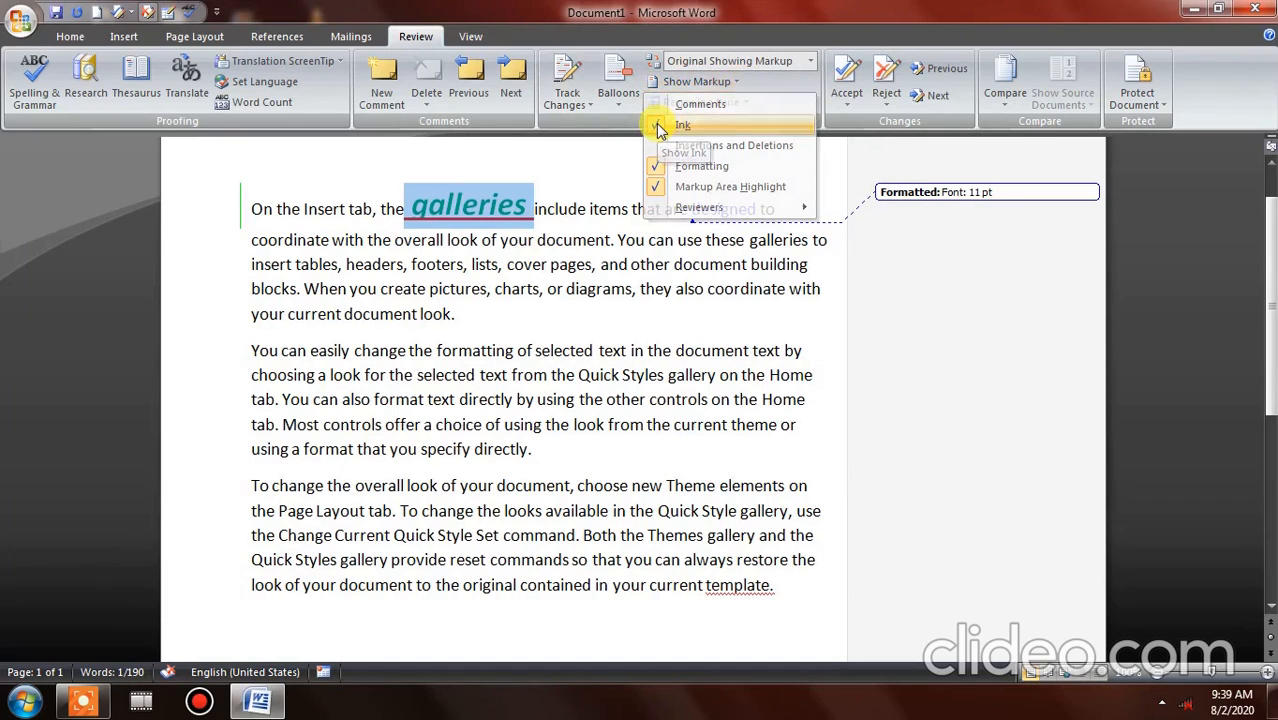
{"action": "left_click", "coordinate": [658, 127]}
{"action": "left_click", "coordinate": [700, 82]}
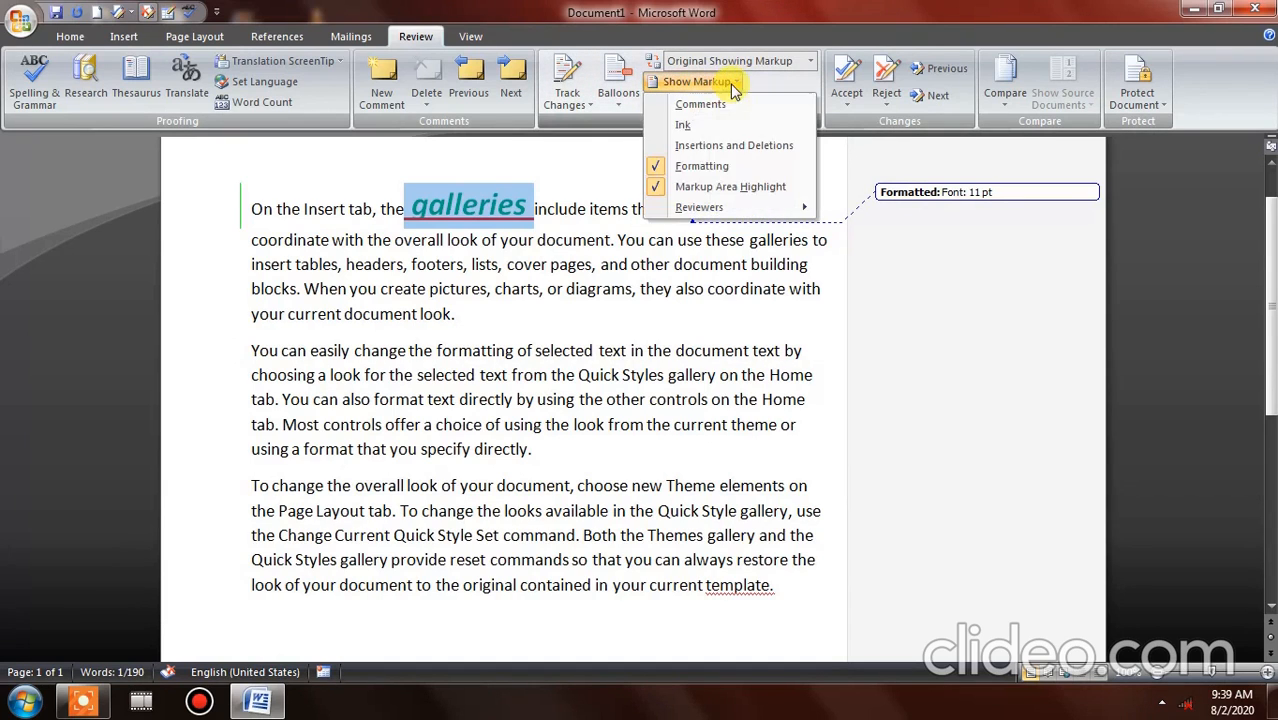
{"action": "left_click", "coordinate": [658, 168]}
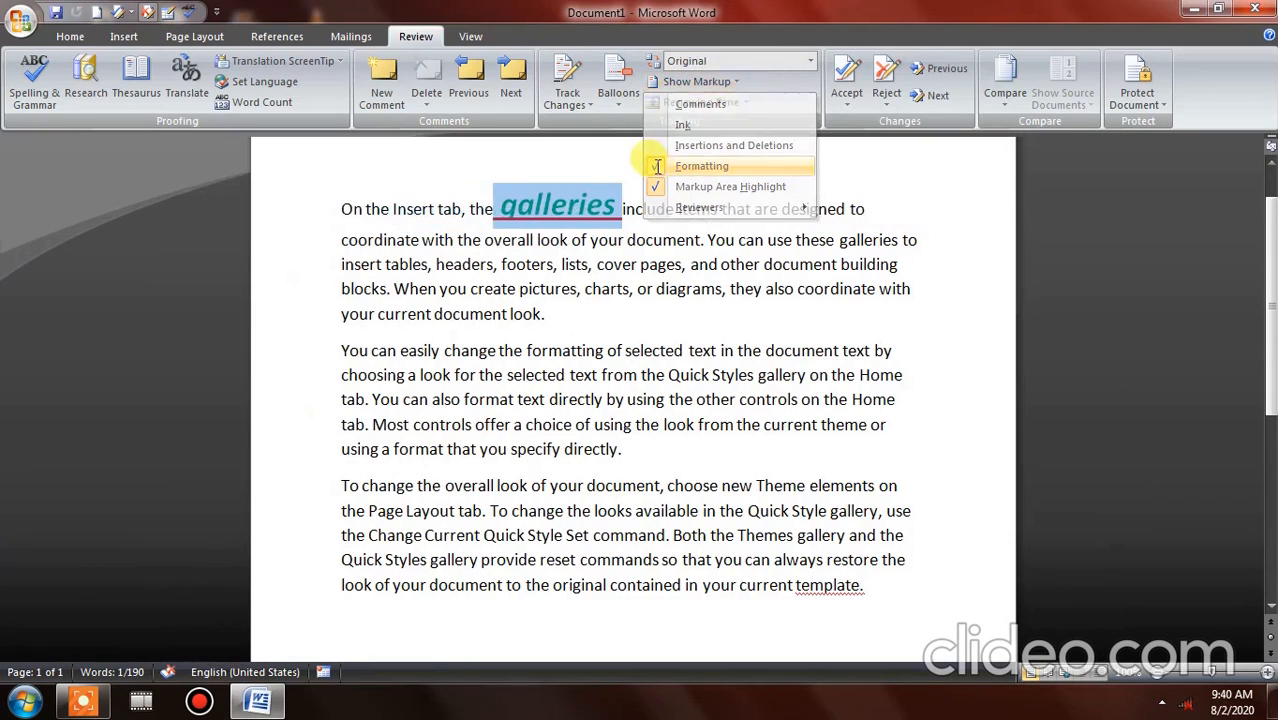
Restore the display of comments, ink, insertions and deletions, and formatting markup
{"action": "left_click", "coordinate": [735, 83]}
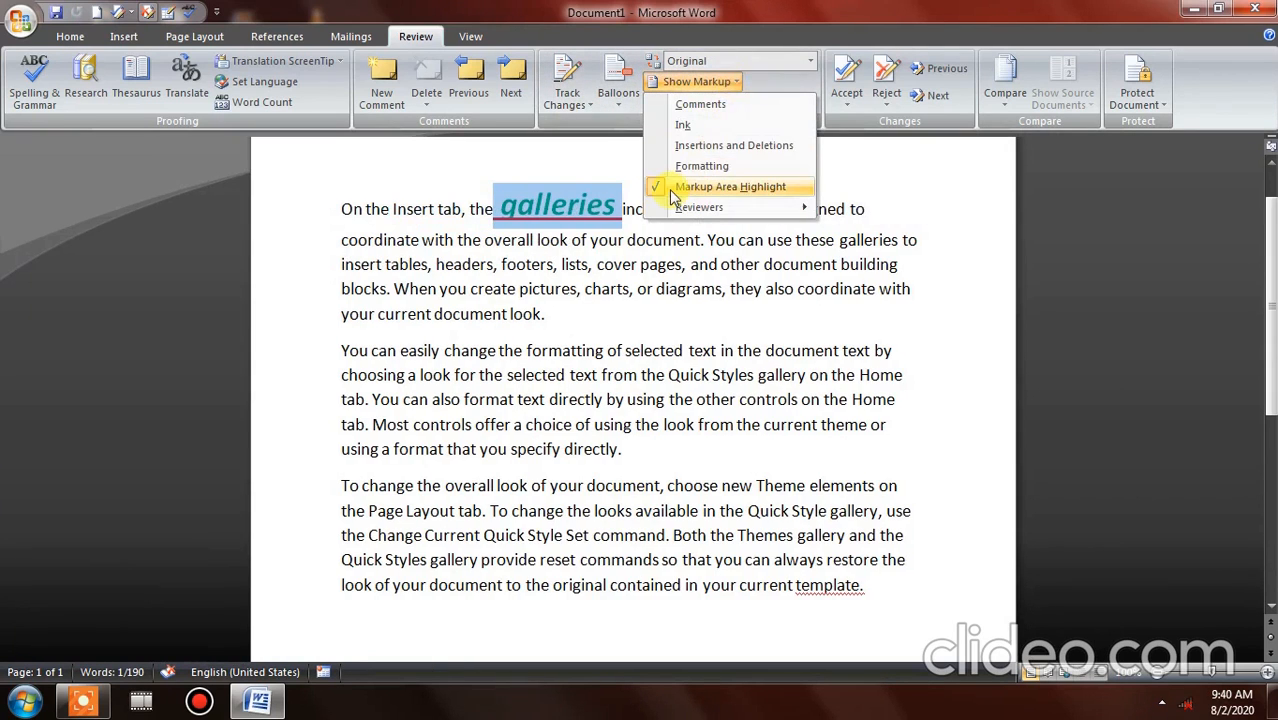
{"action": "left_click", "coordinate": [692, 104]}
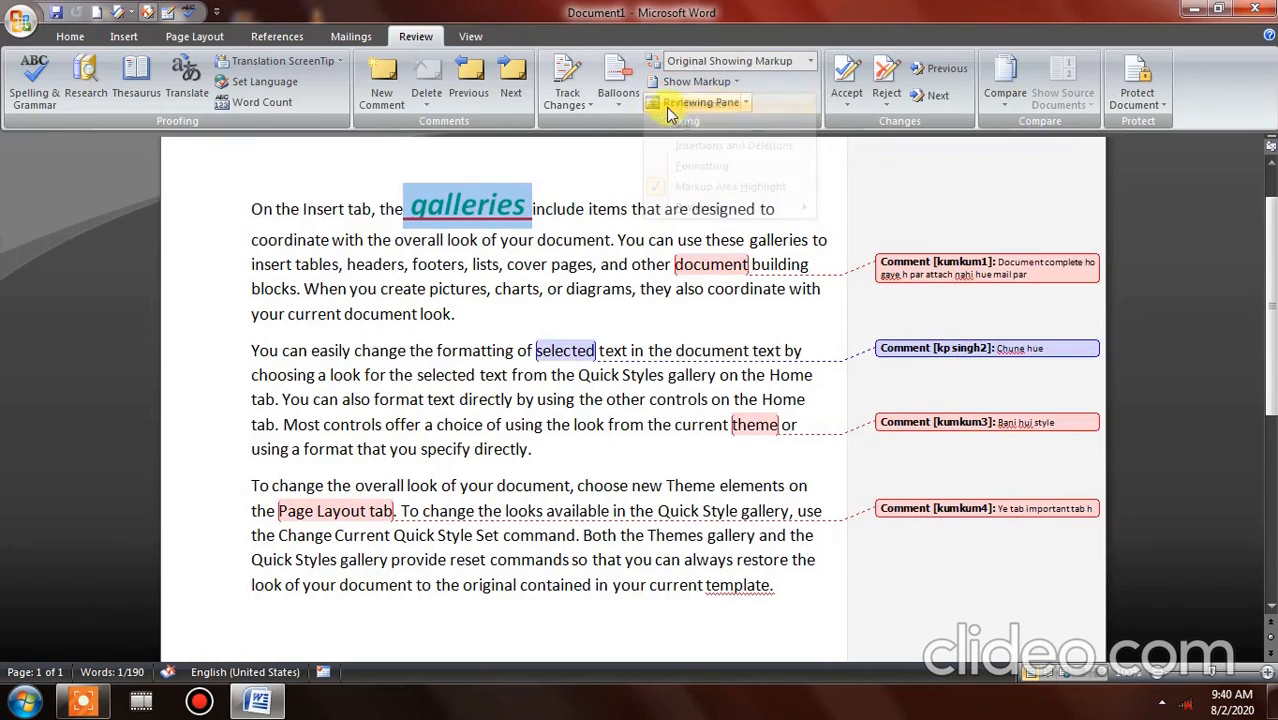
{"action": "left_click", "coordinate": [730, 81]}
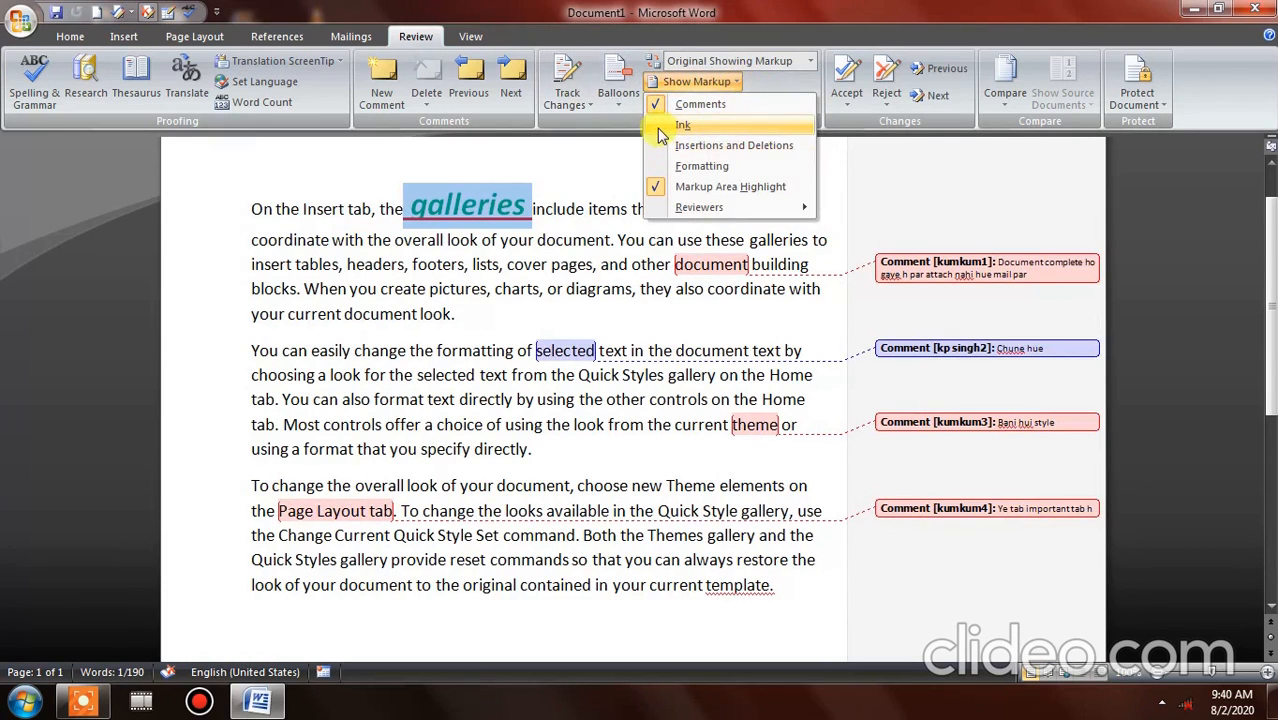
{"action": "left_click", "coordinate": [745, 100]}
{"action": "left_click", "coordinate": [730, 81]}
{"action": "left_click", "coordinate": [740, 143]}
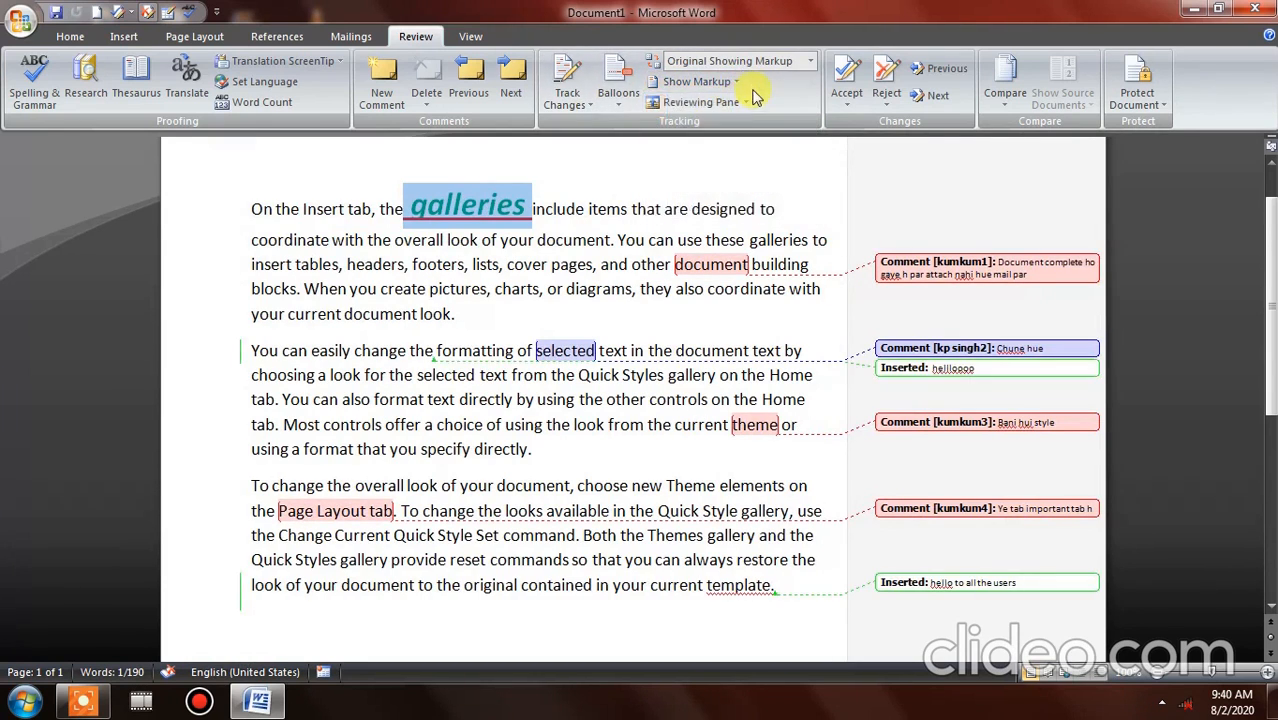
{"action": "left_click", "coordinate": [735, 83]}
{"action": "left_click", "coordinate": [720, 163]}
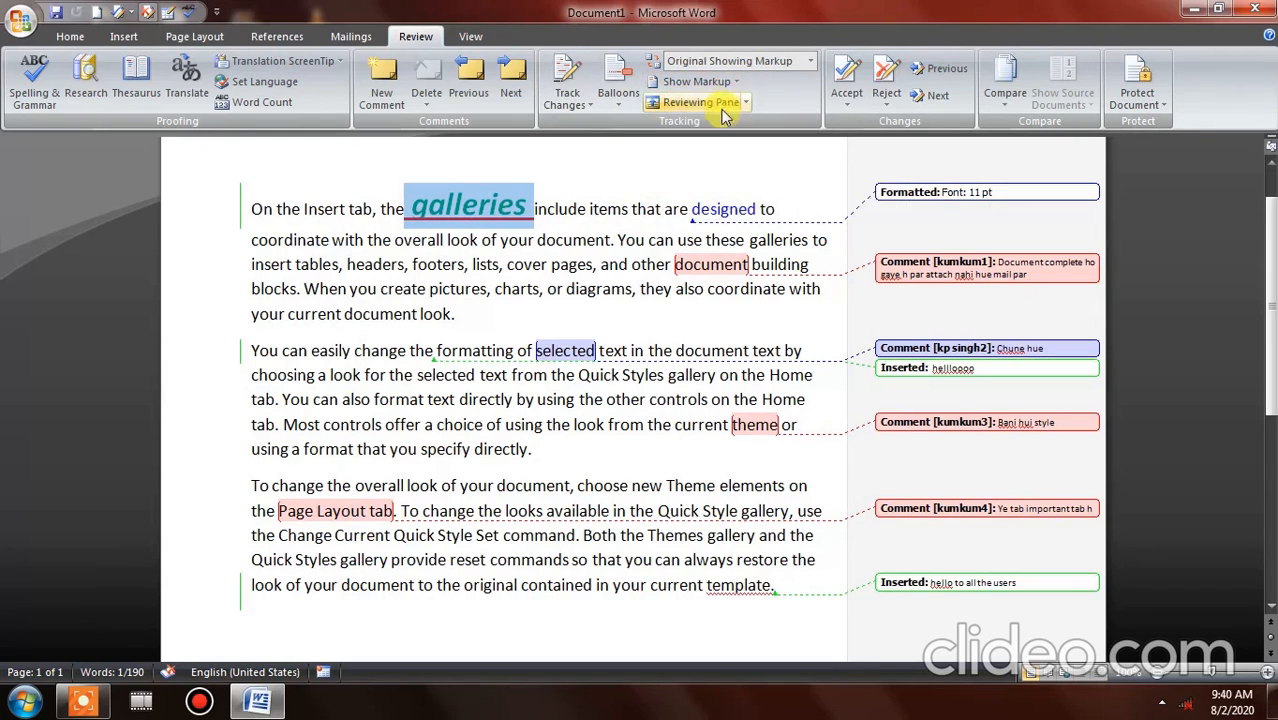
Turn the markup area highlight off and back on
{"action": "left_click", "coordinate": [735, 90]}
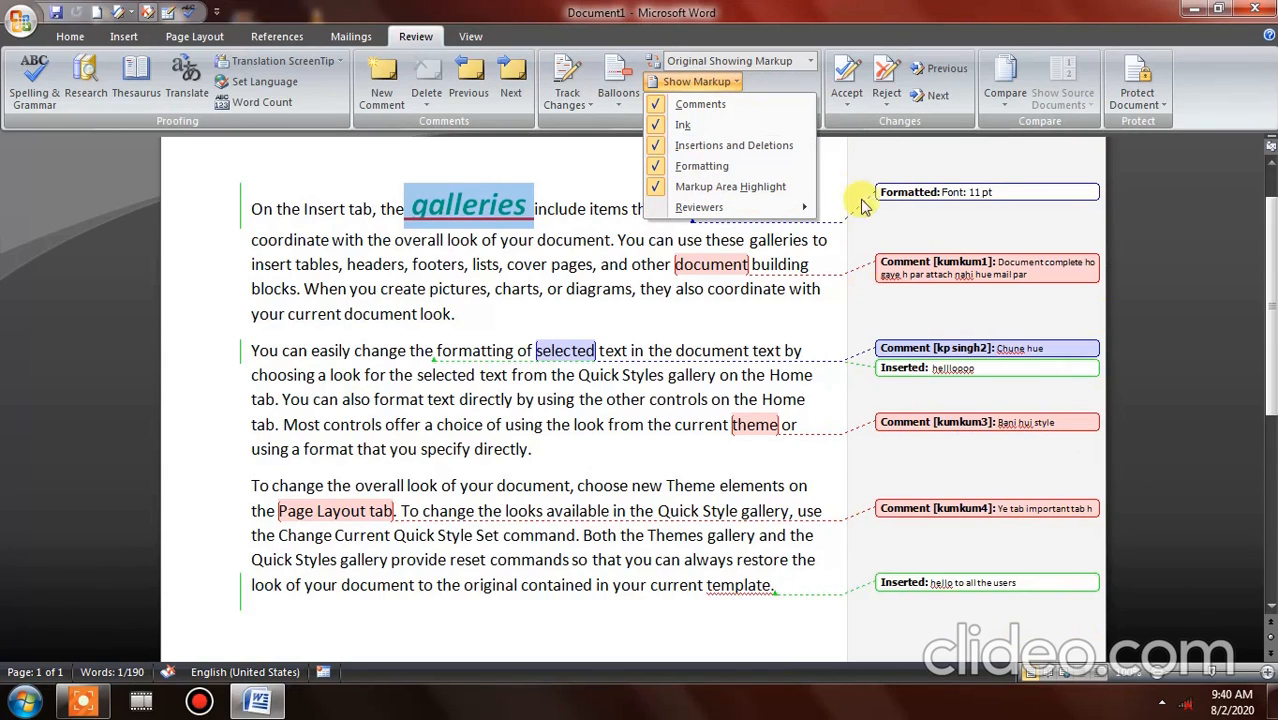
{"action": "left_click", "coordinate": [738, 190]}
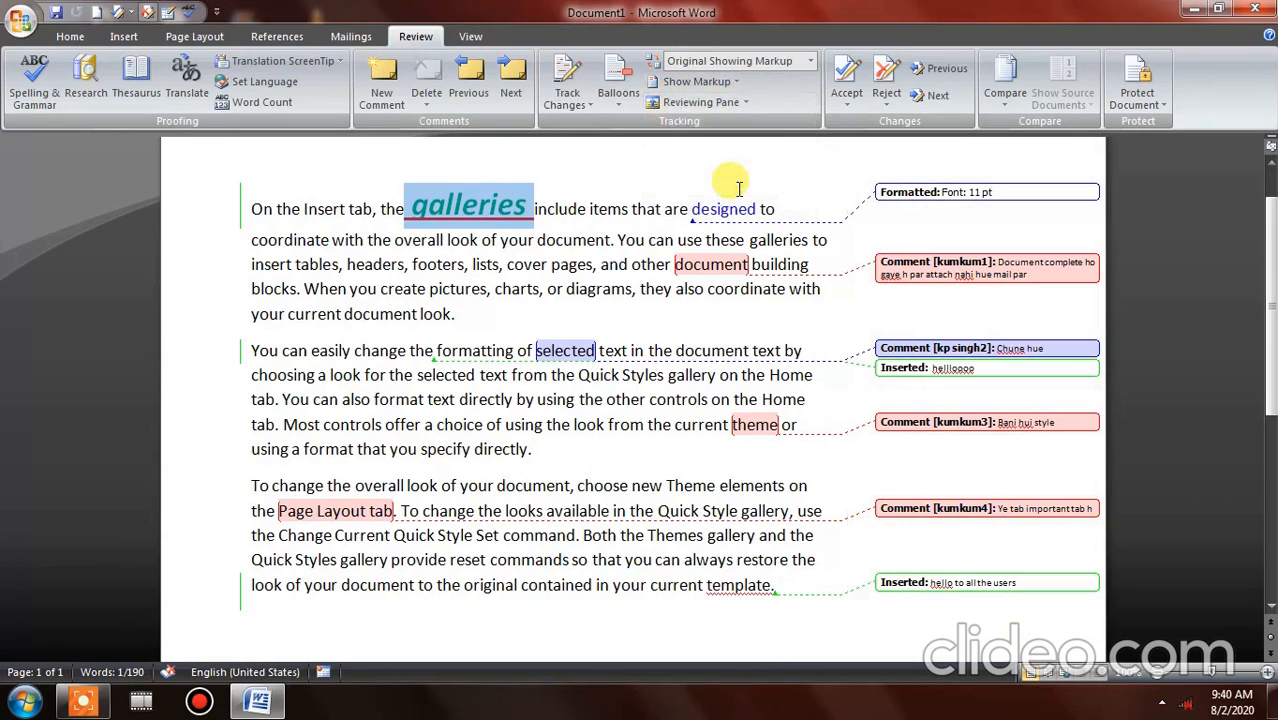
{"action": "left_click", "coordinate": [739, 86]}
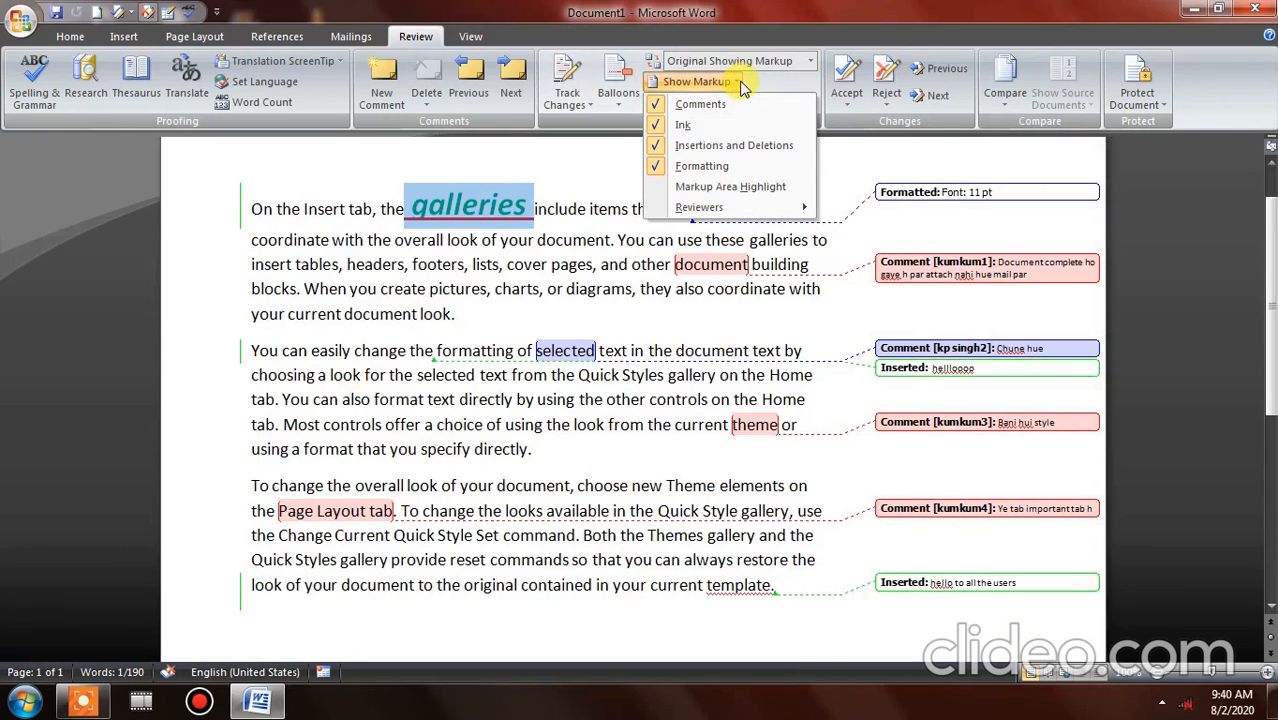
{"action": "left_click", "coordinate": [719, 192]}
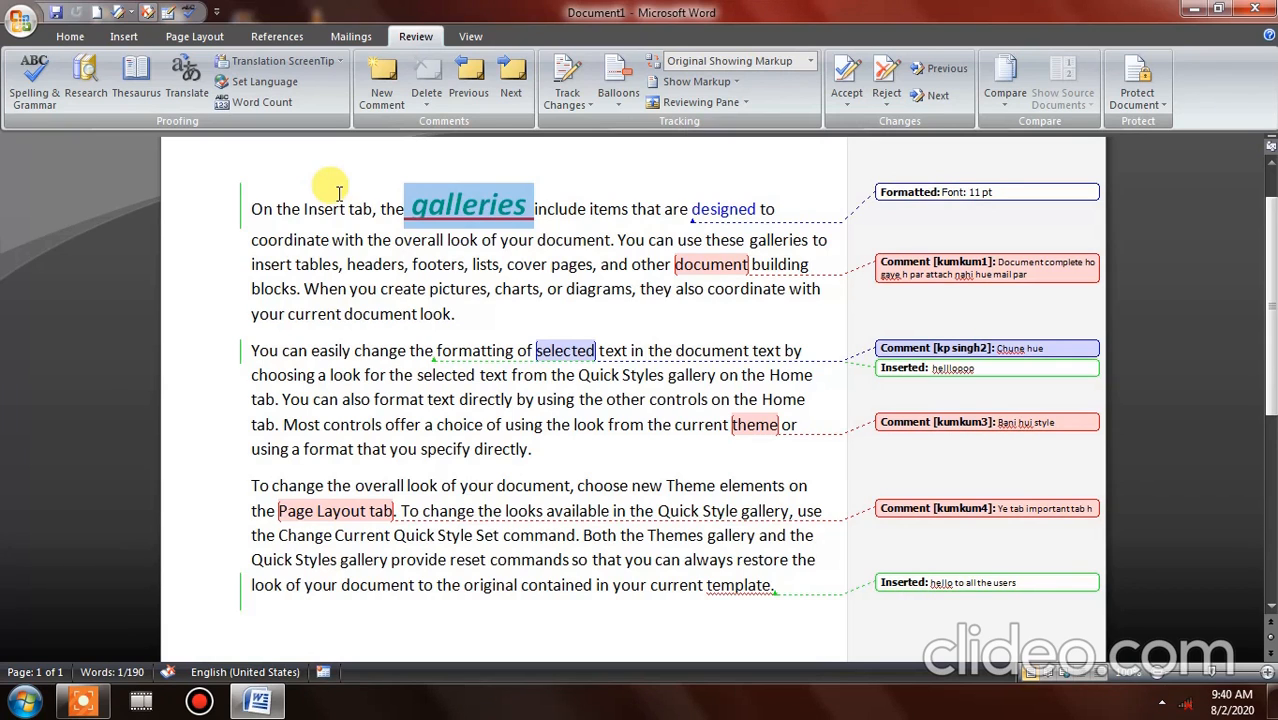
Accept the tracked font-size change on "designed" in the first paragraph and move to the next markup
{"action": "left_click", "coordinate": [847, 100]}
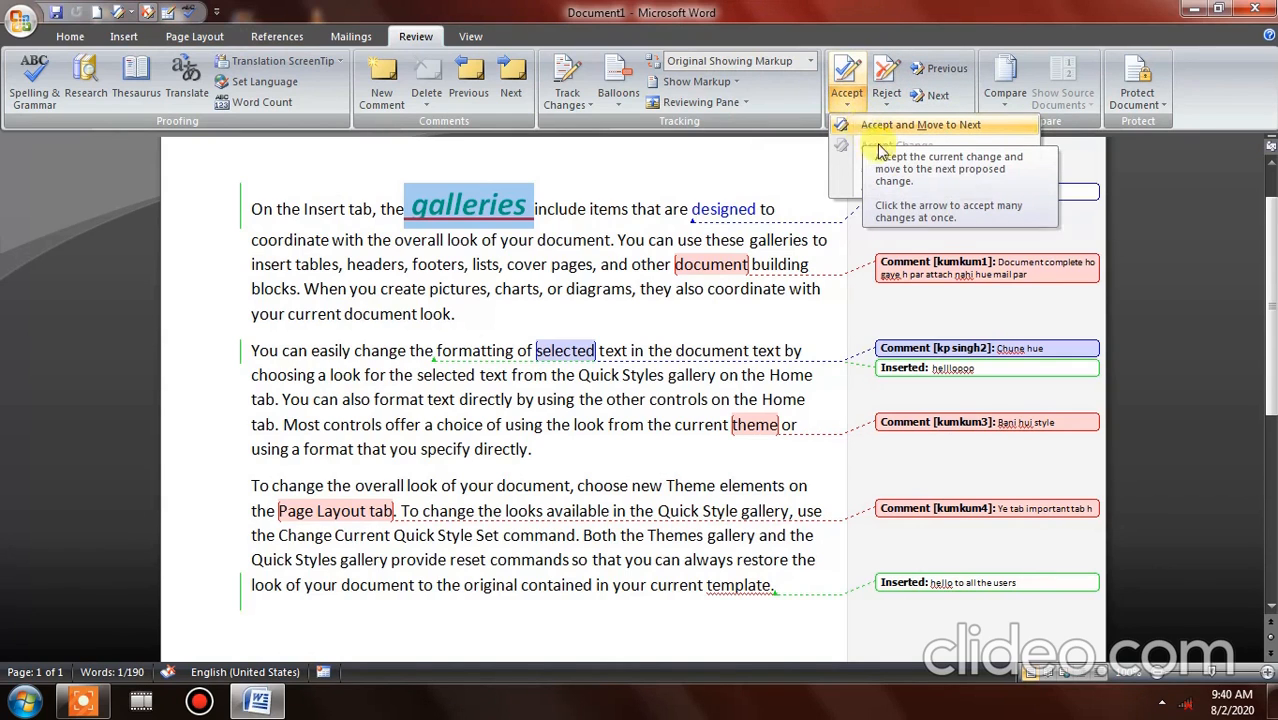
{"action": "left_click", "coordinate": [930, 234]}
{"action": "left_click", "coordinate": [918, 203]}
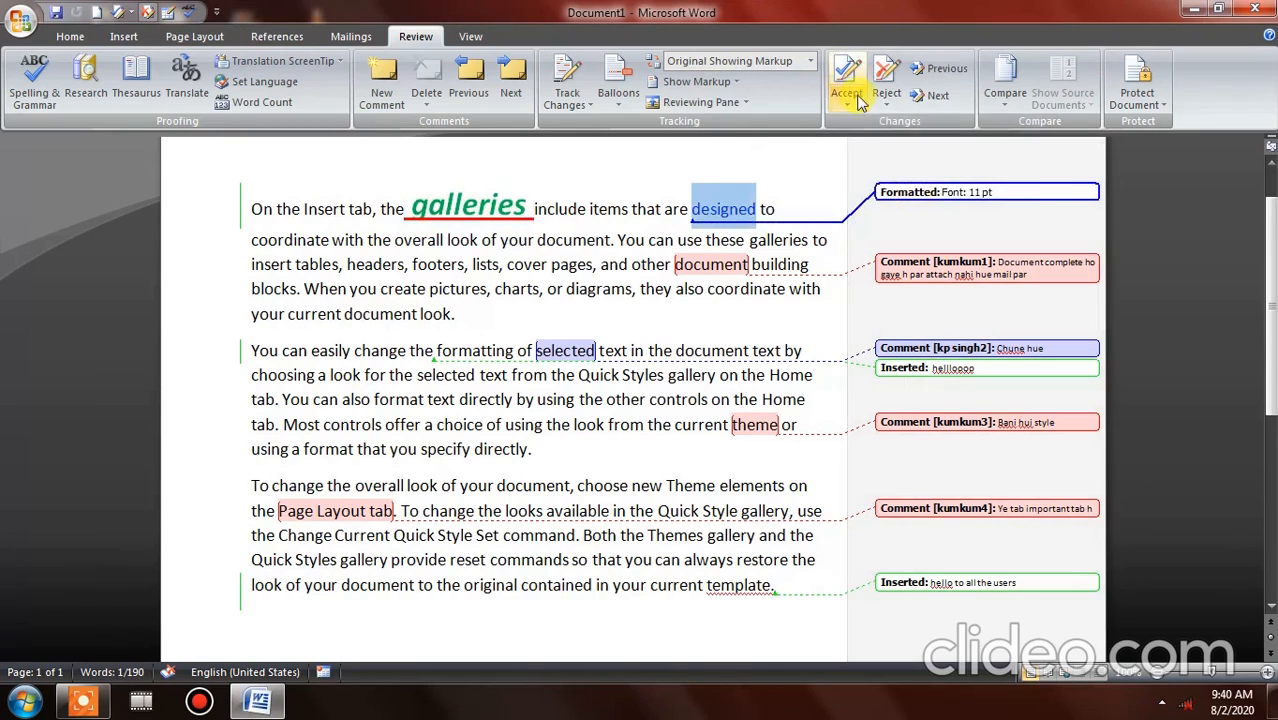
{"action": "left_click", "coordinate": [846, 97]}
{"action": "left_click", "coordinate": [870, 125]}
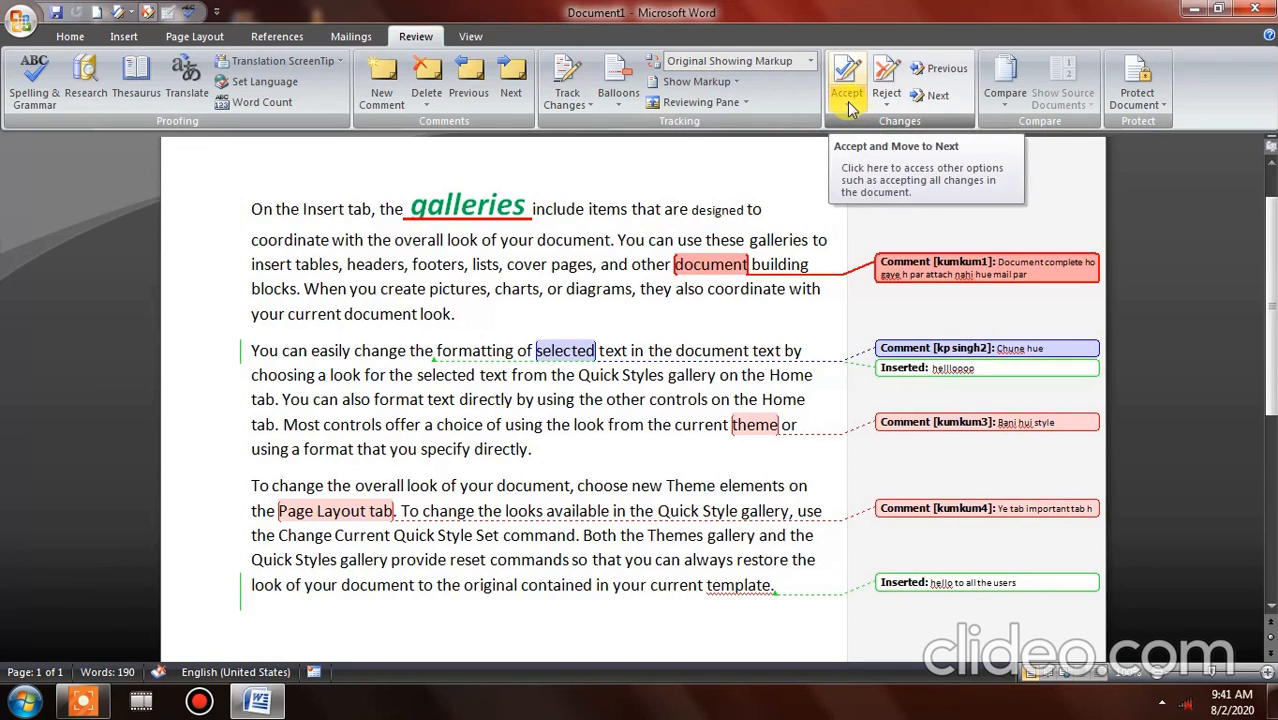
Accept the word inserted before "formatting" in the second paragraph and move on to the comment on "theme"
{"action": "left_click", "coordinate": [847, 101]}
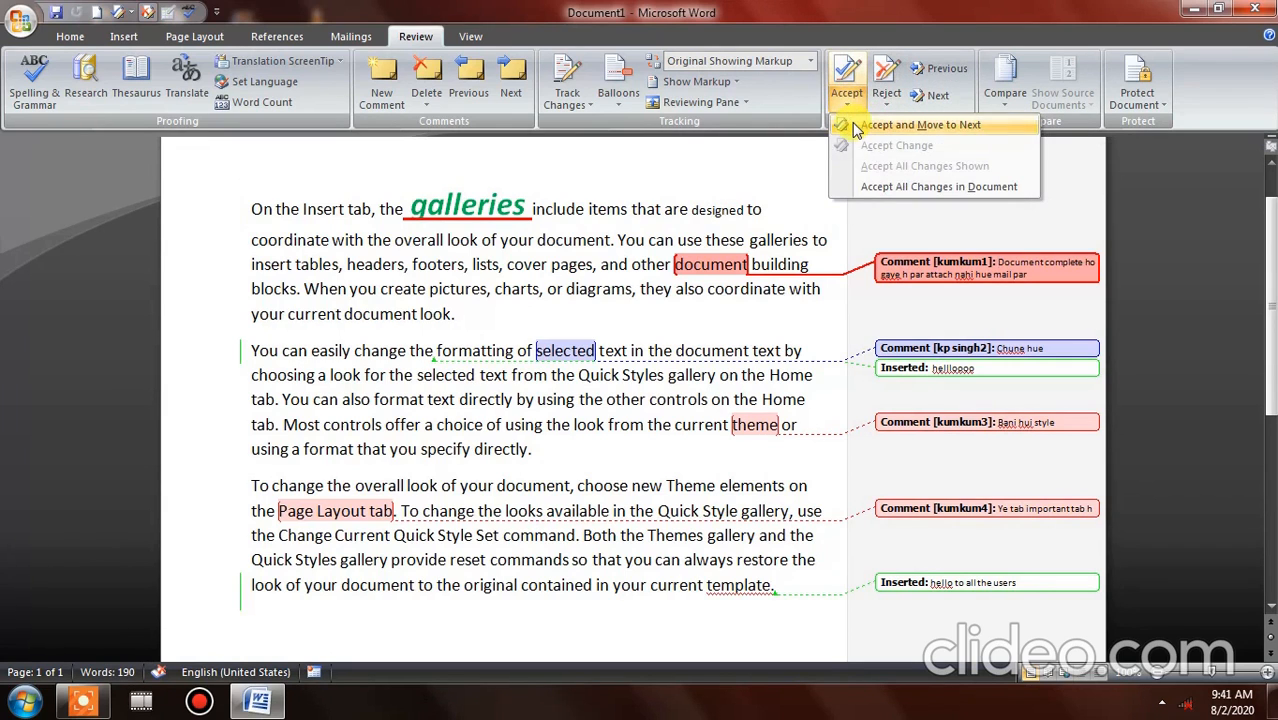
{"action": "left_click", "coordinate": [855, 126]}
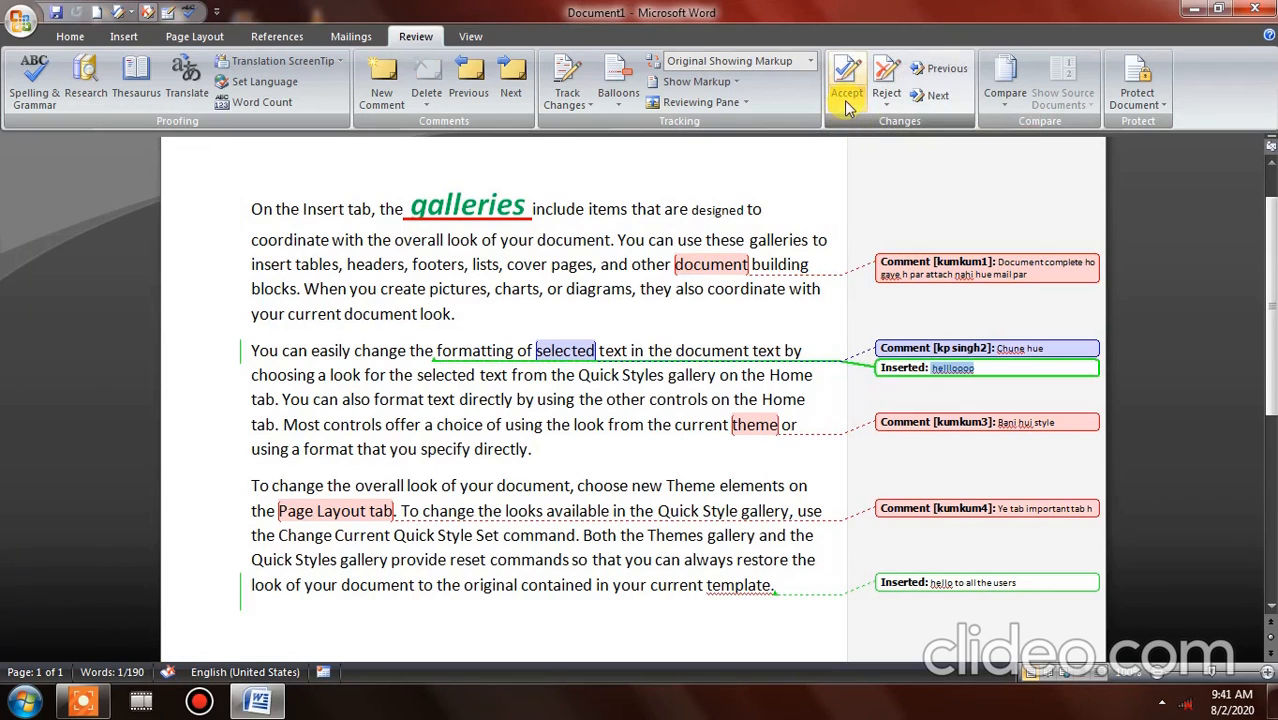
{"action": "left_click", "coordinate": [847, 100]}
{"action": "left_click", "coordinate": [862, 127]}
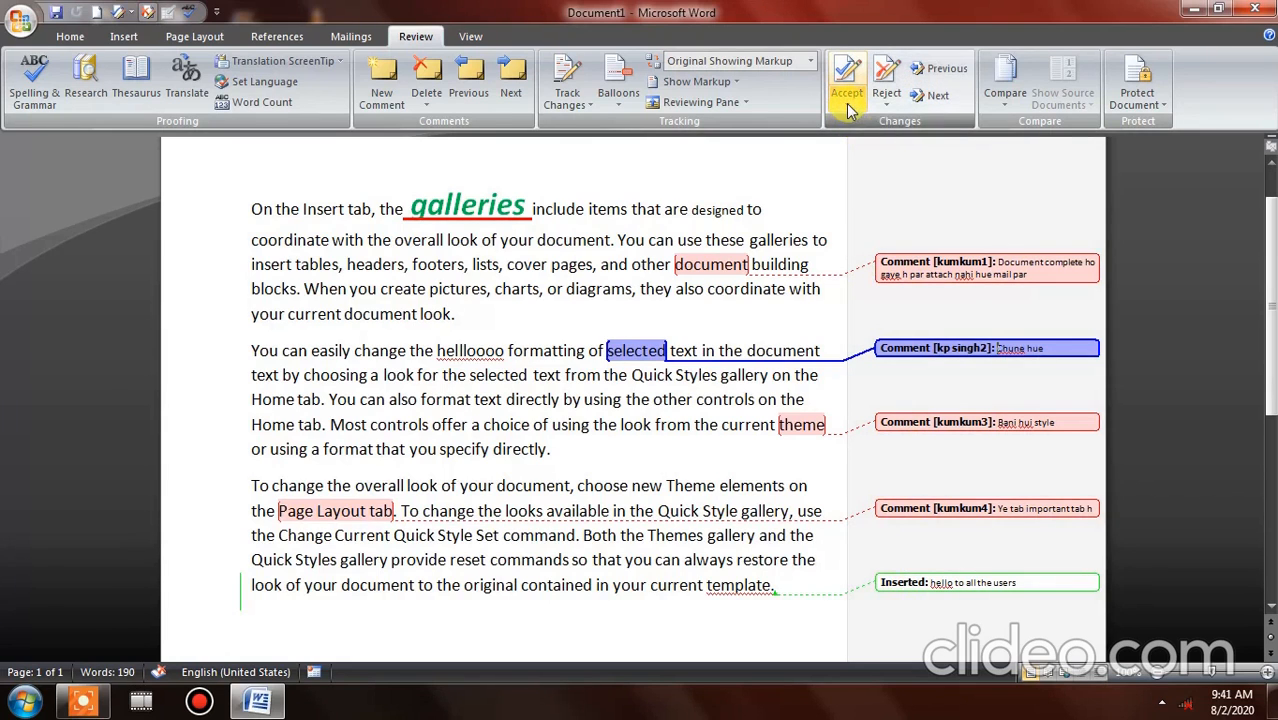
{"action": "left_click", "coordinate": [846, 103]}
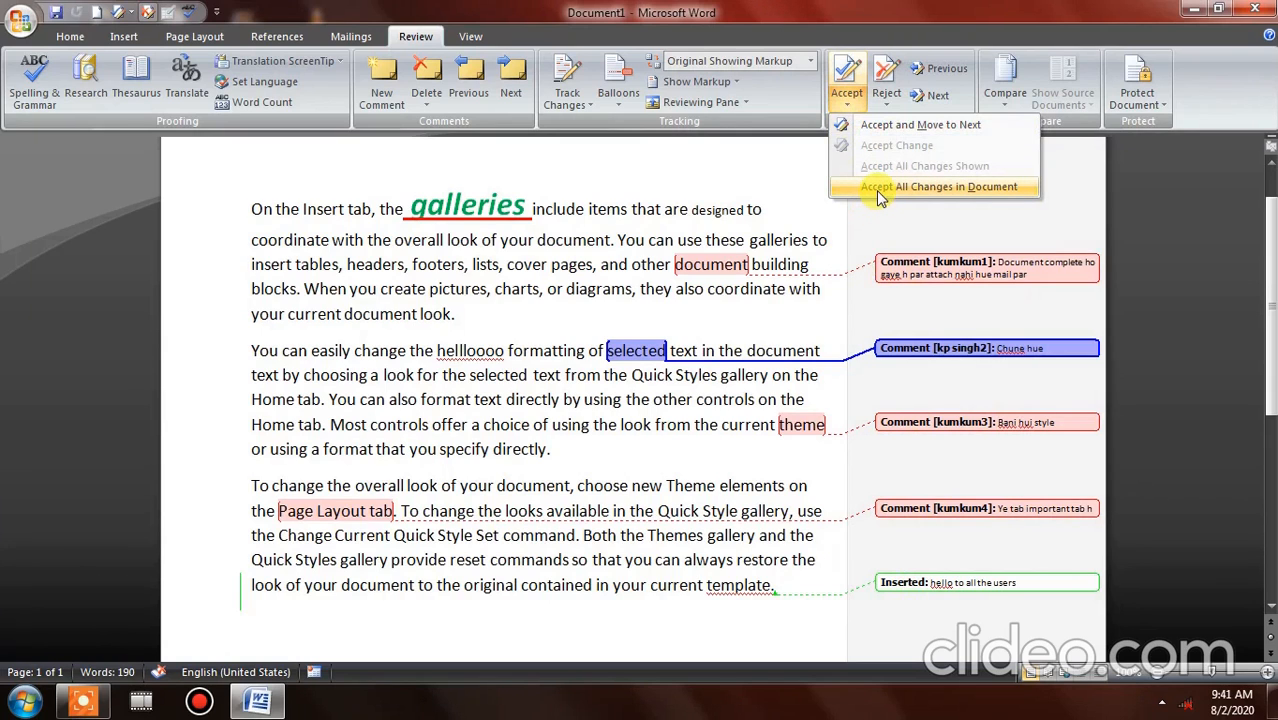
{"action": "left_click", "coordinate": [868, 126]}
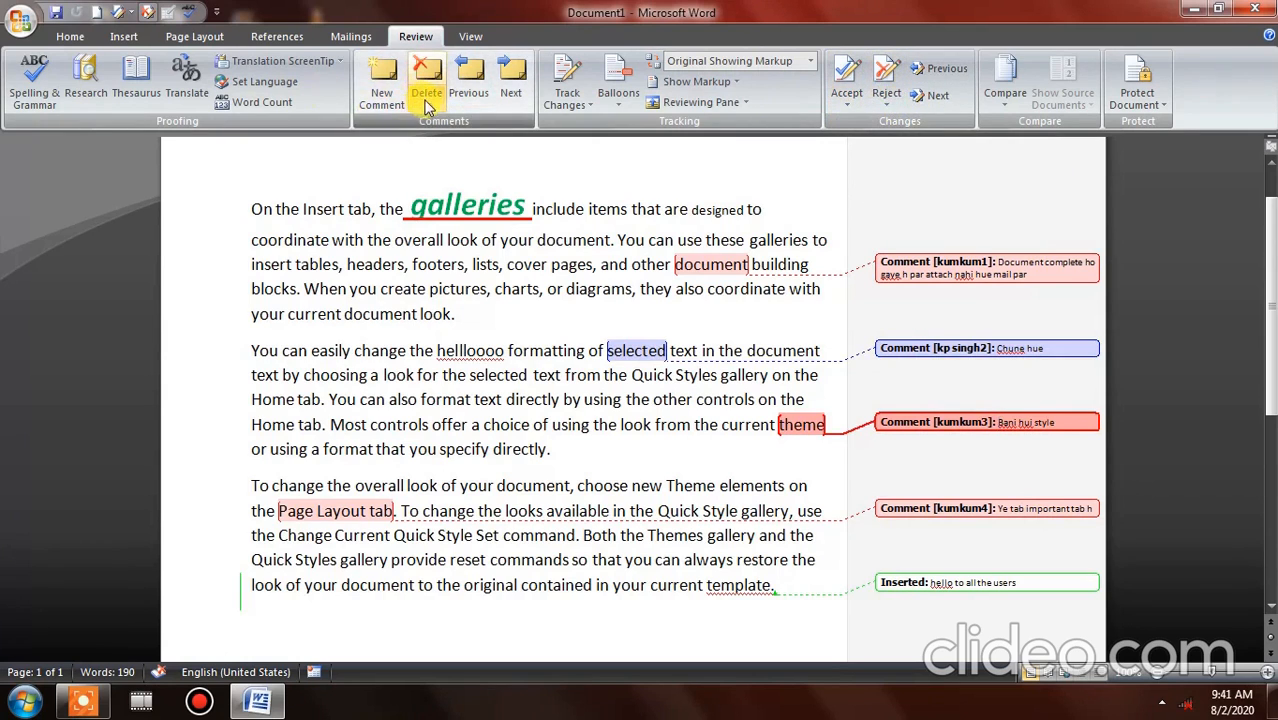
Reject the comment on "theme", and step back and forward between the neighbouring markup items
{"action": "left_click", "coordinate": [887, 98]}
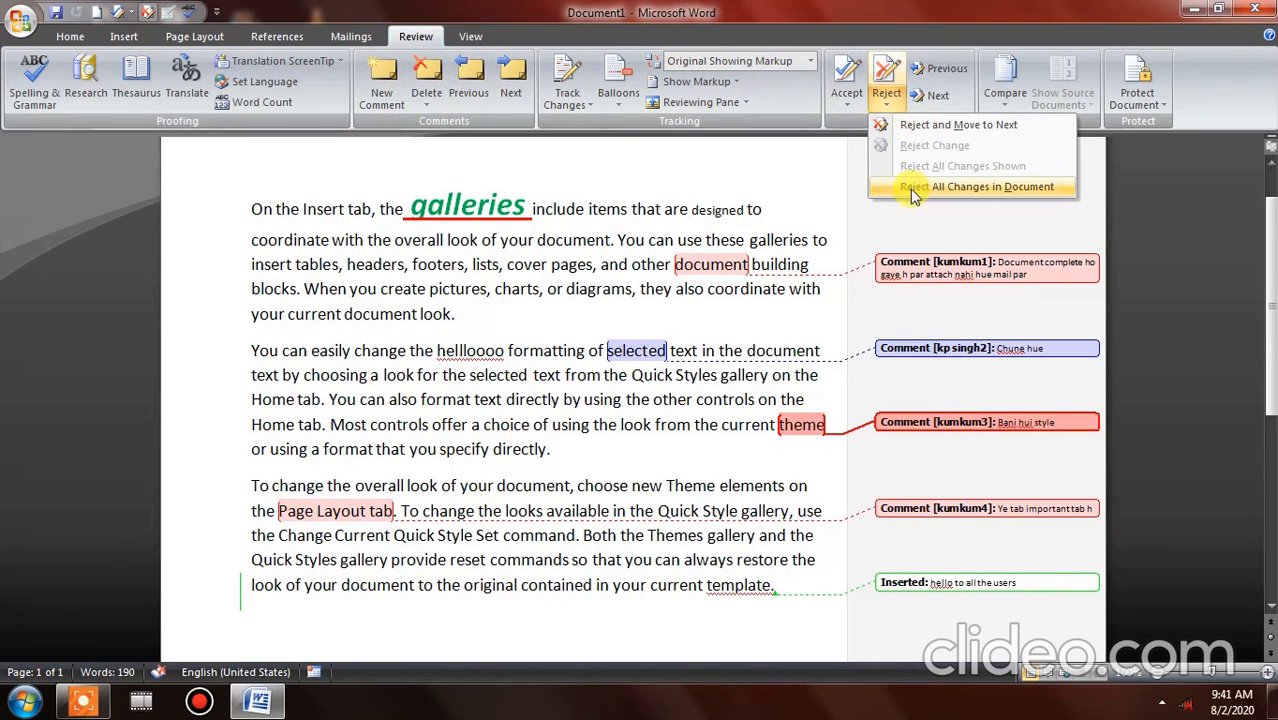
{"action": "left_click", "coordinate": [926, 124]}
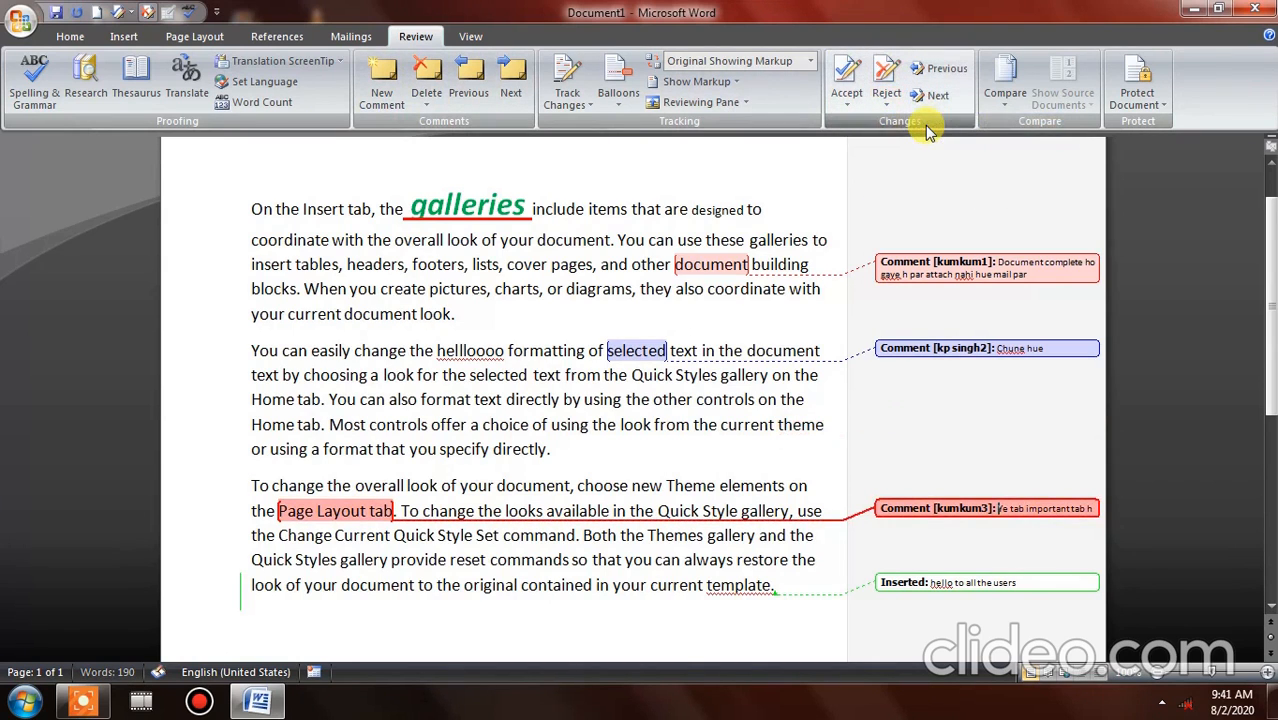
{"action": "left_click", "coordinate": [938, 72]}
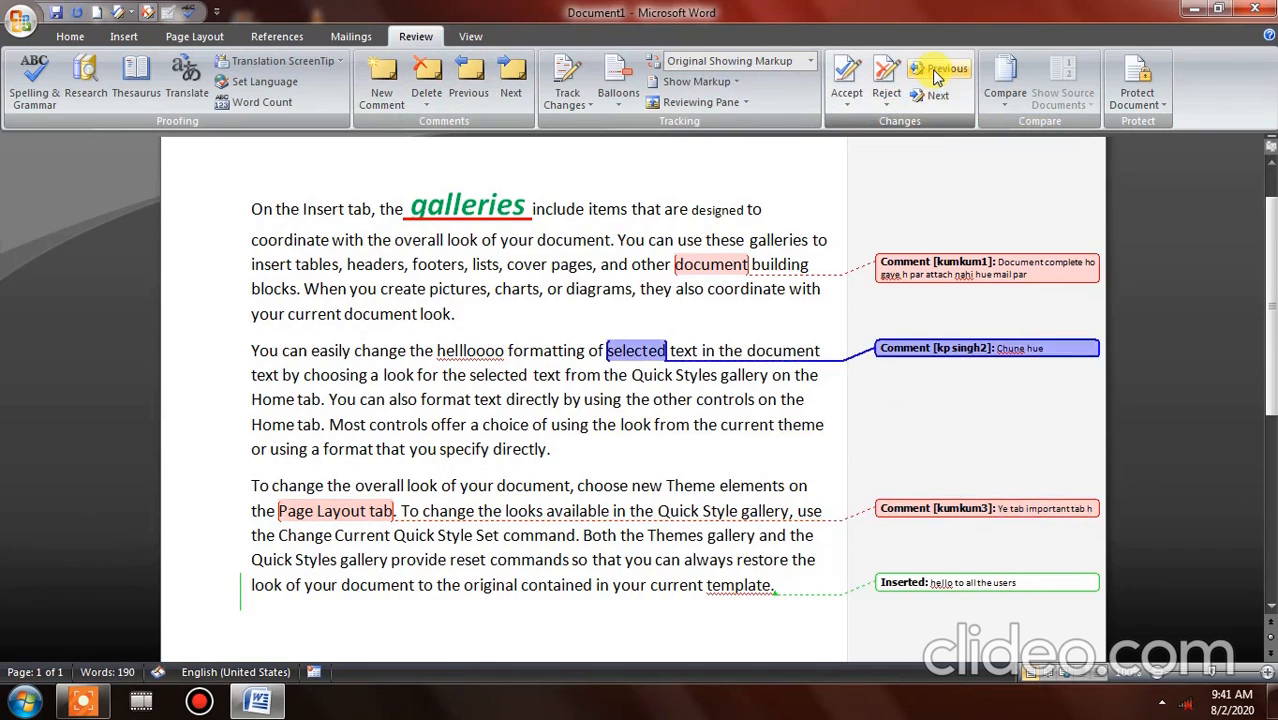
{"action": "left_click", "coordinate": [935, 93]}
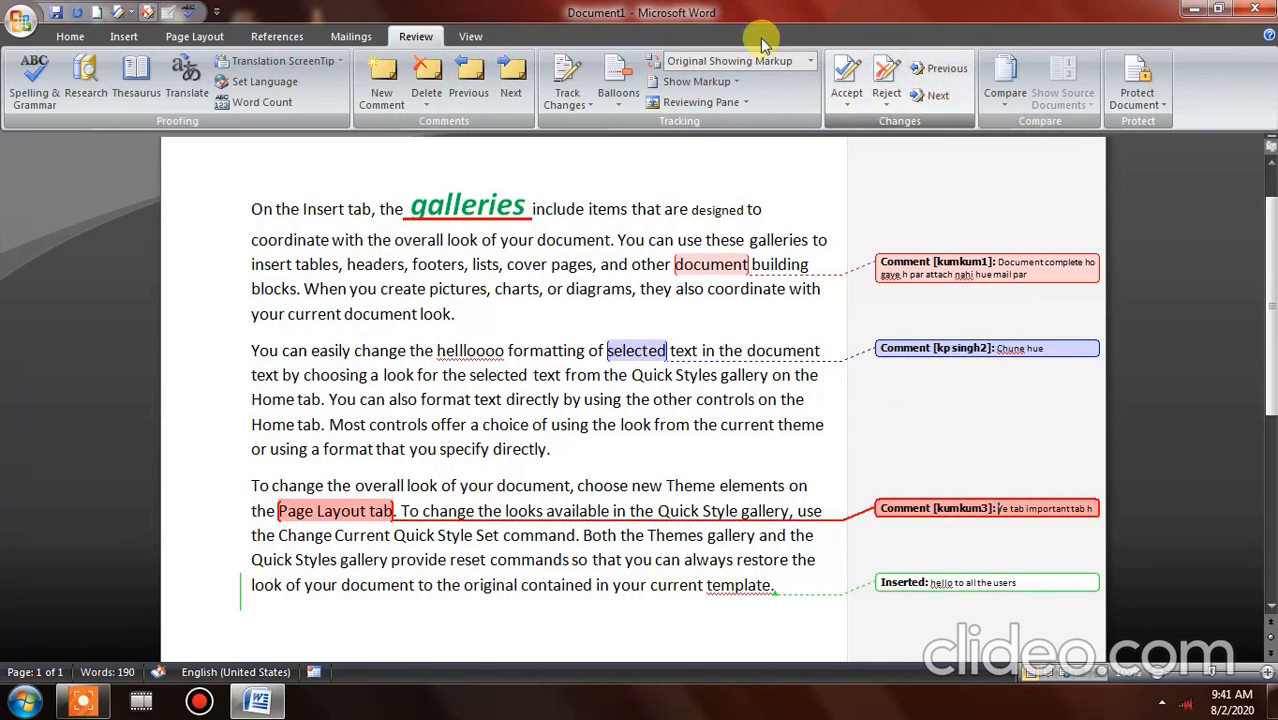
{"action": "left_click", "coordinate": [490, 97]}
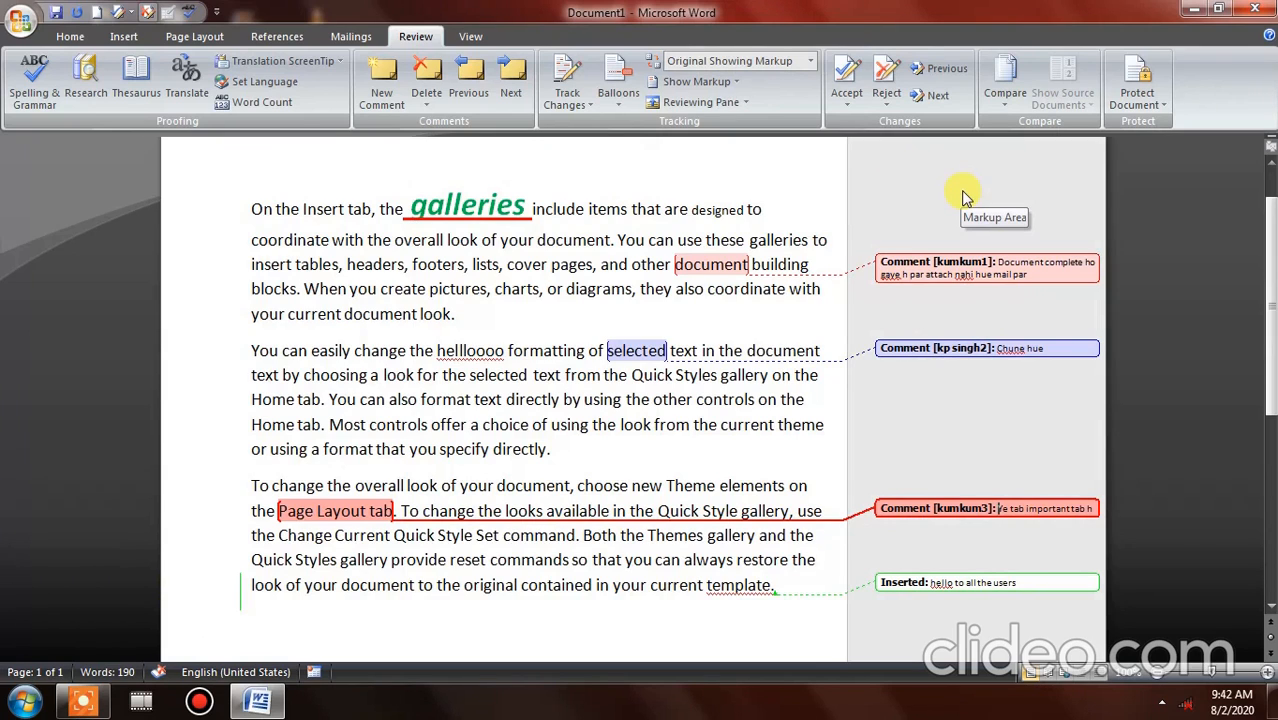
Set the document's display for review to Final
{"action": "left_click", "coordinate": [810, 61]}
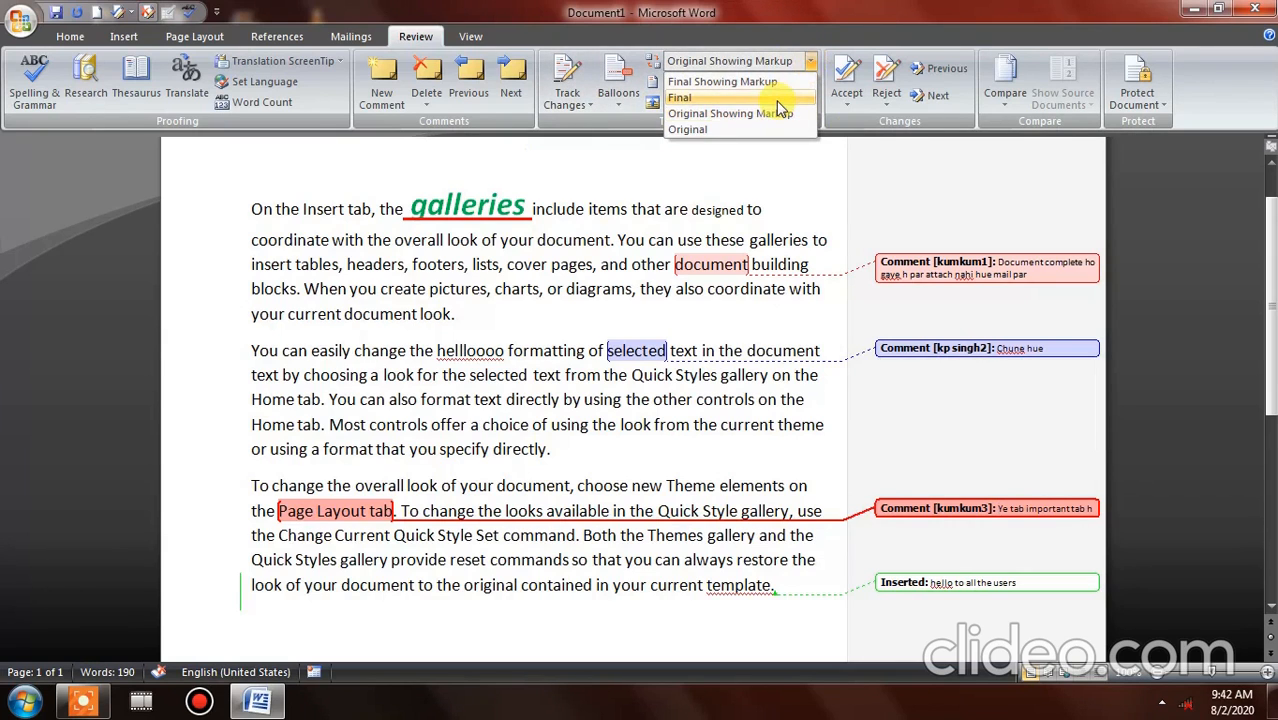
{"action": "left_click", "coordinate": [778, 99]}
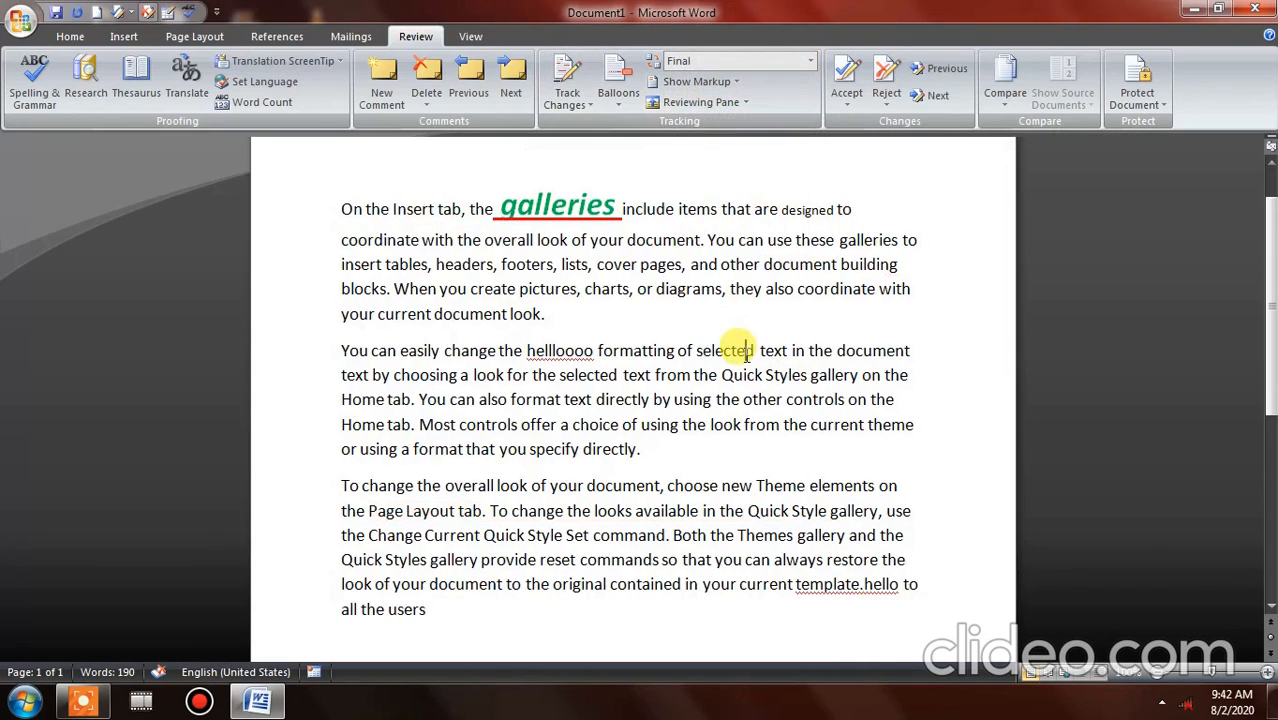
{"action": "left_click", "coordinate": [733, 289]}
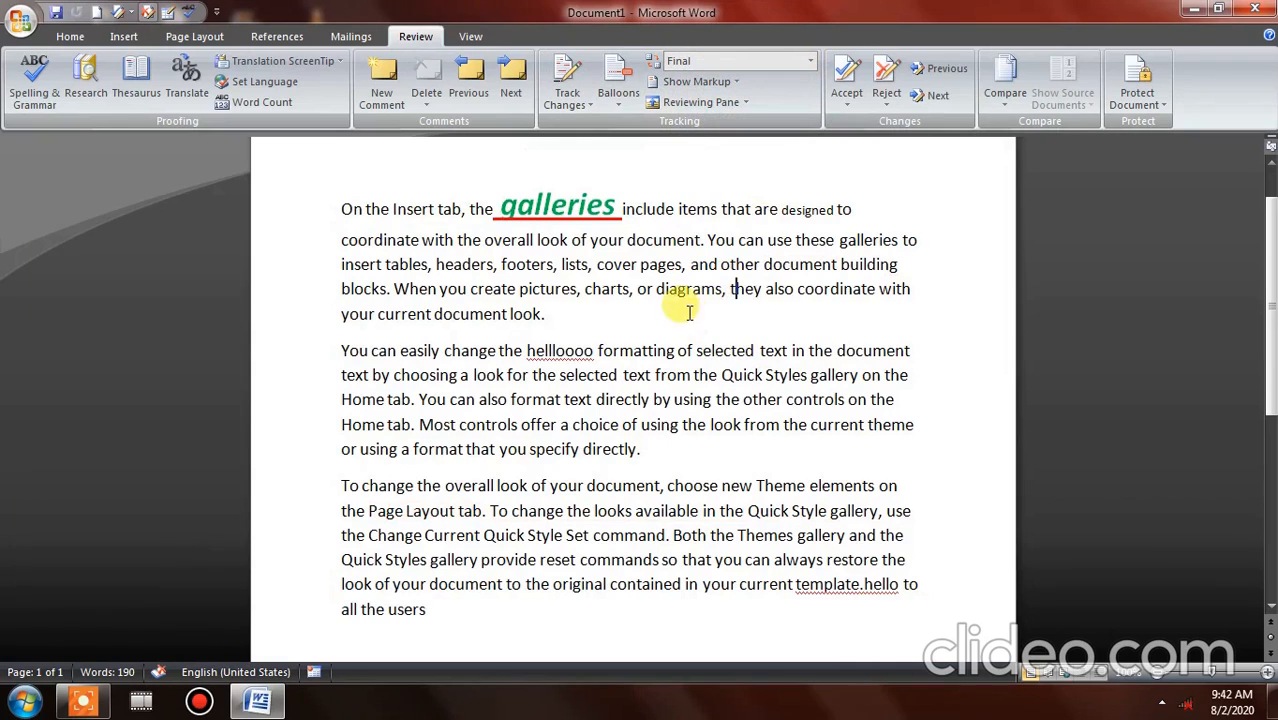
Clear the formatting from the large green word "galleries" in the first paragraph
{"action": "left_click_drag", "start_coordinate": [622, 205], "coordinate": [500, 204]}
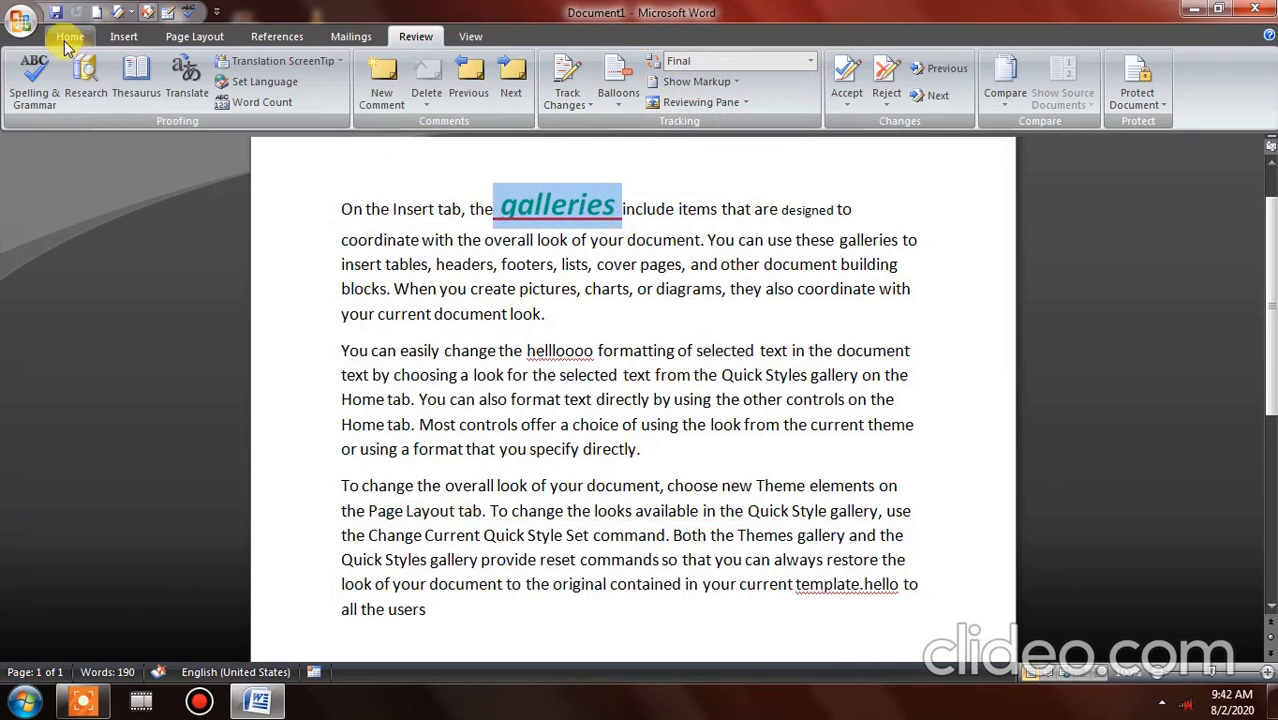
{"action": "left_click", "coordinate": [66, 40]}
{"action": "left_click", "coordinate": [376, 72]}
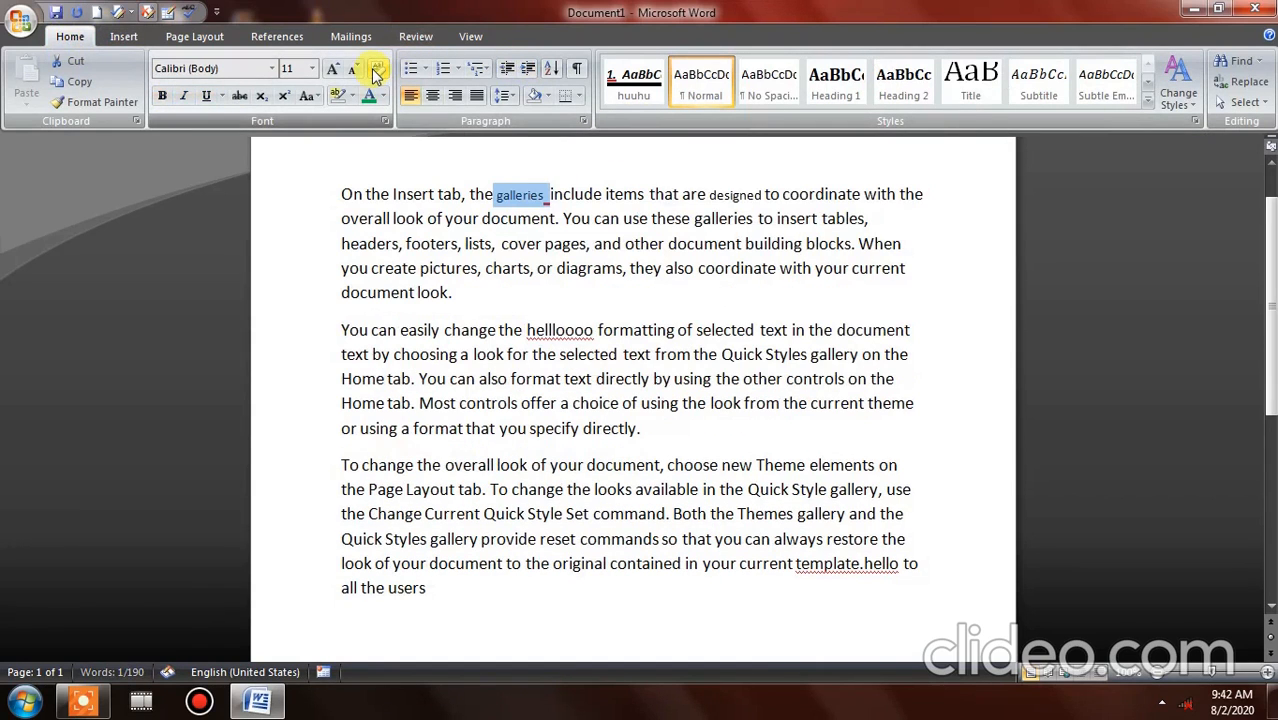
{"action": "left_click", "coordinate": [718, 218]}
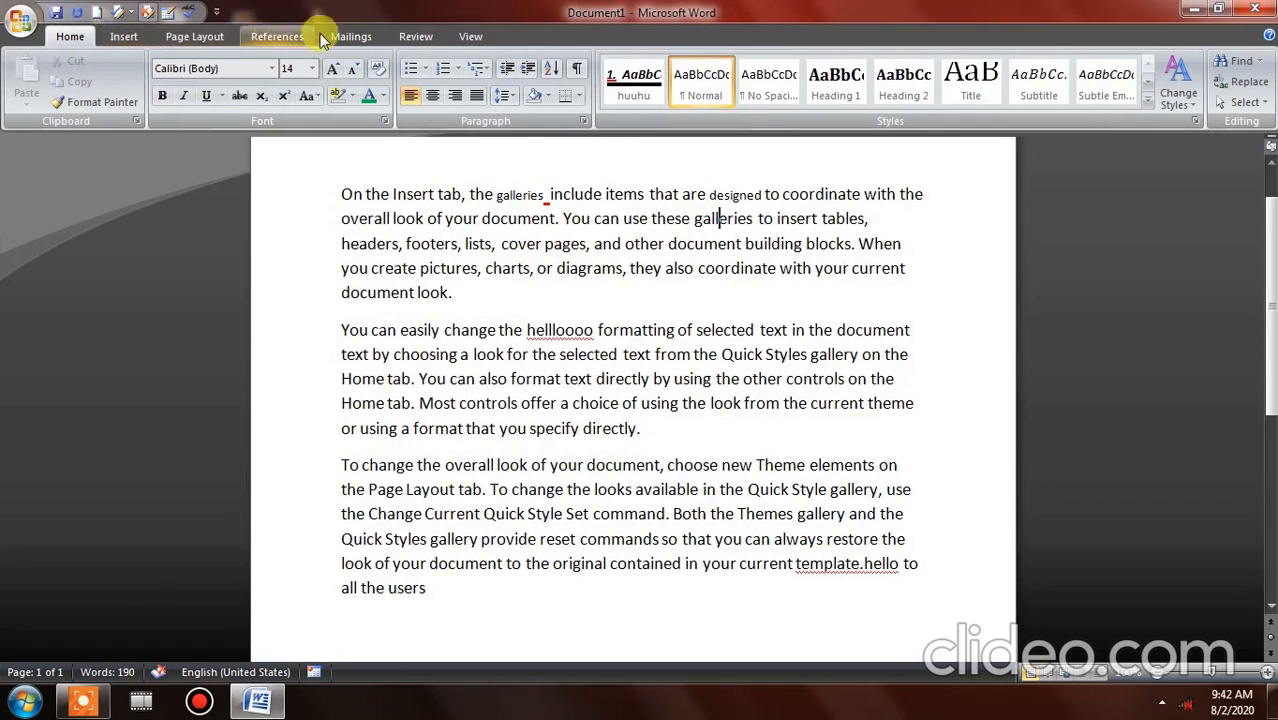
Compare the document in the Original Showing Markup view with the Final view
{"action": "left_click", "coordinate": [413, 36]}
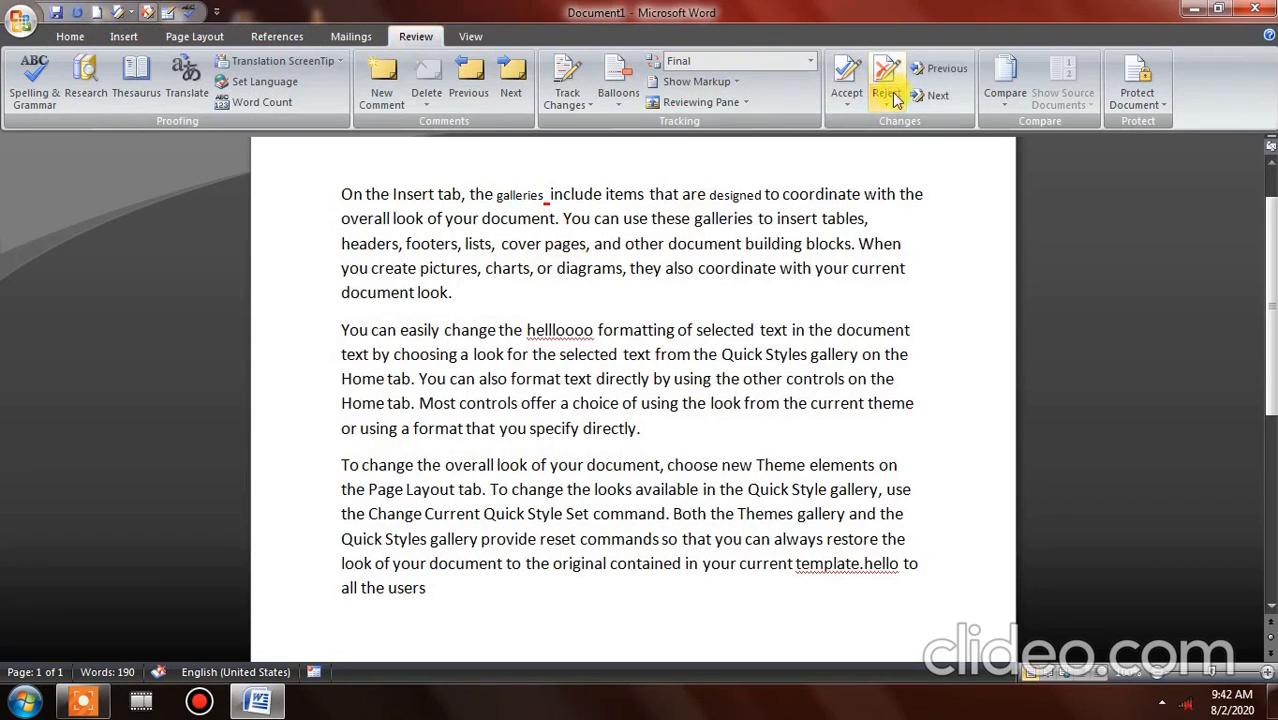
{"action": "left_click", "coordinate": [810, 61]}
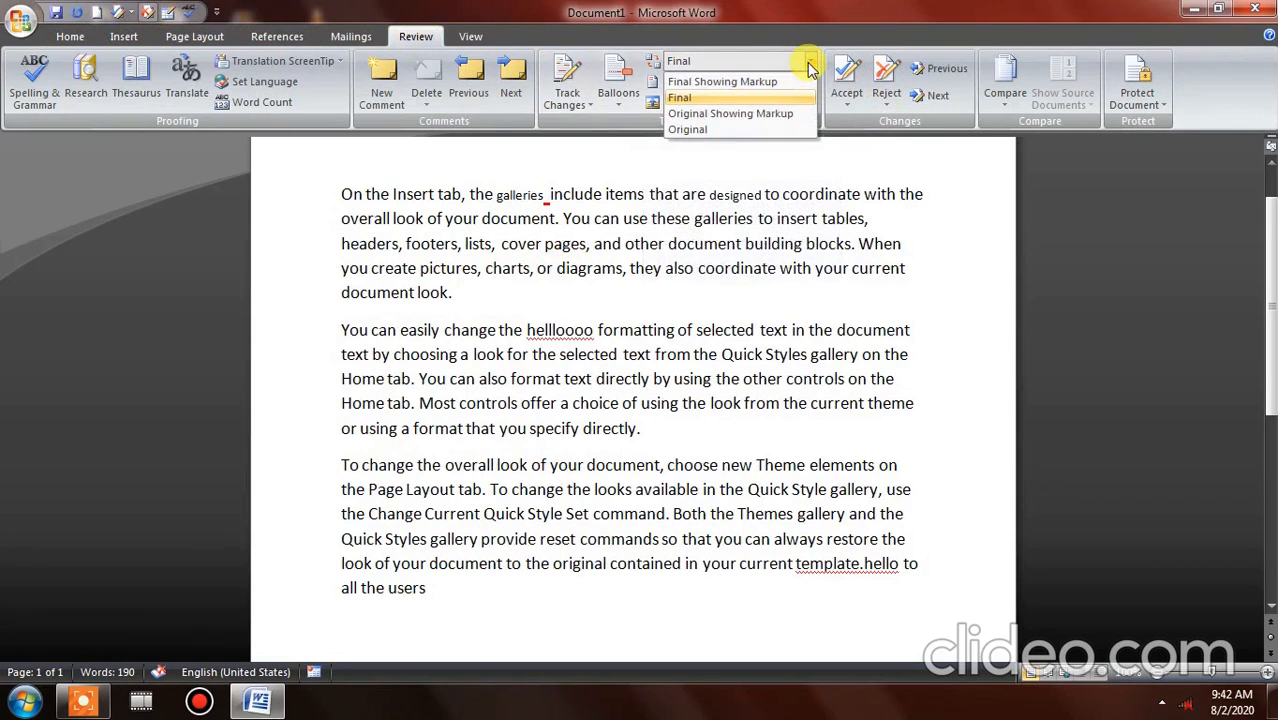
{"action": "left_click", "coordinate": [773, 115]}
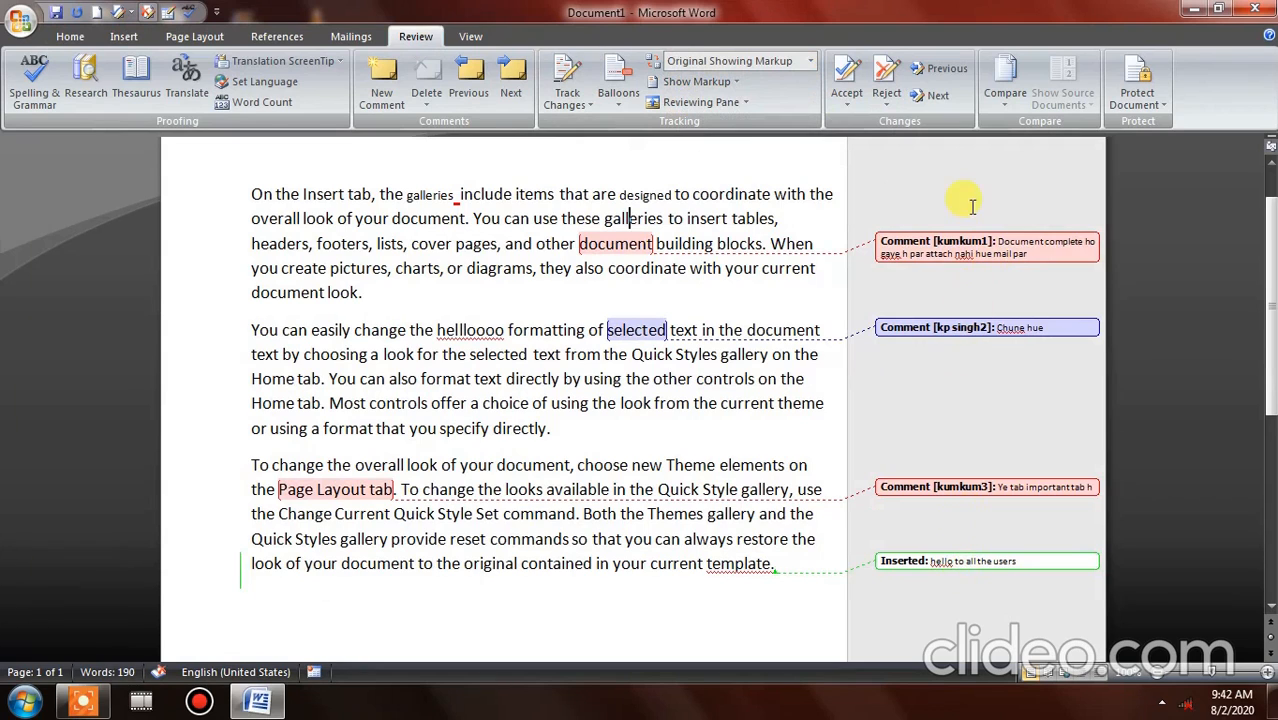
{"action": "left_click", "coordinate": [735, 60]}
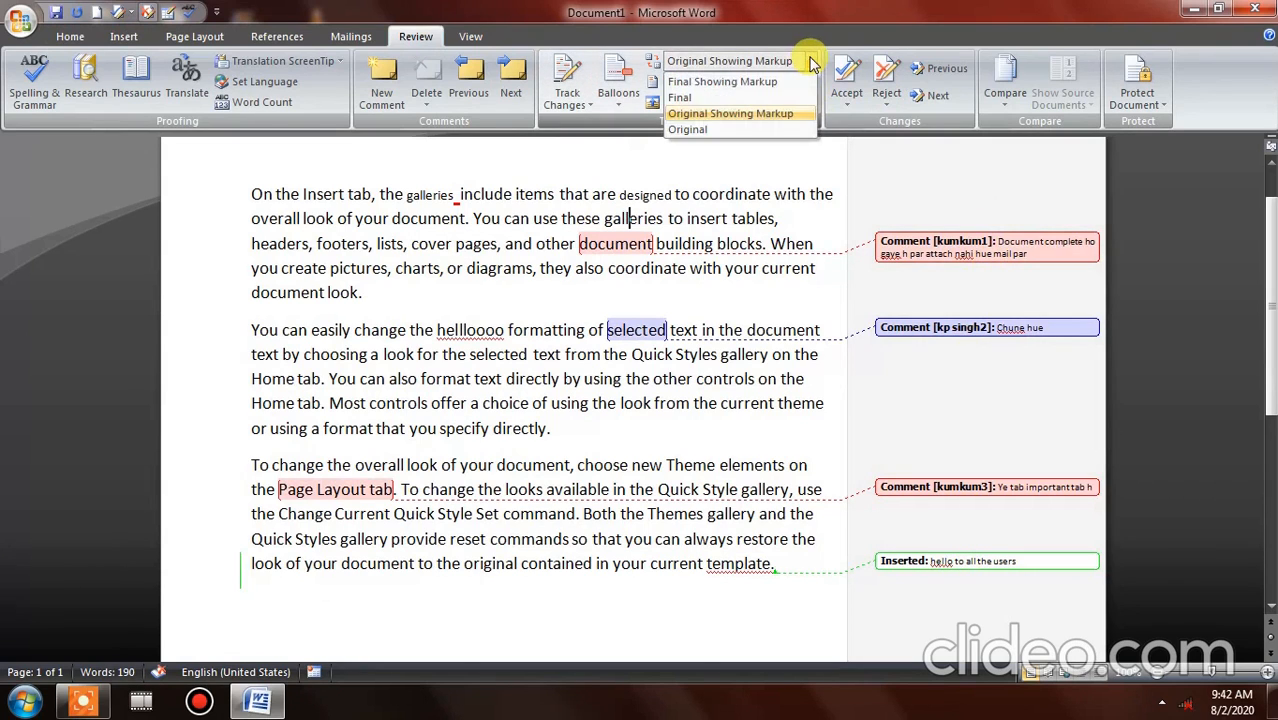
{"action": "left_click", "coordinate": [768, 97]}
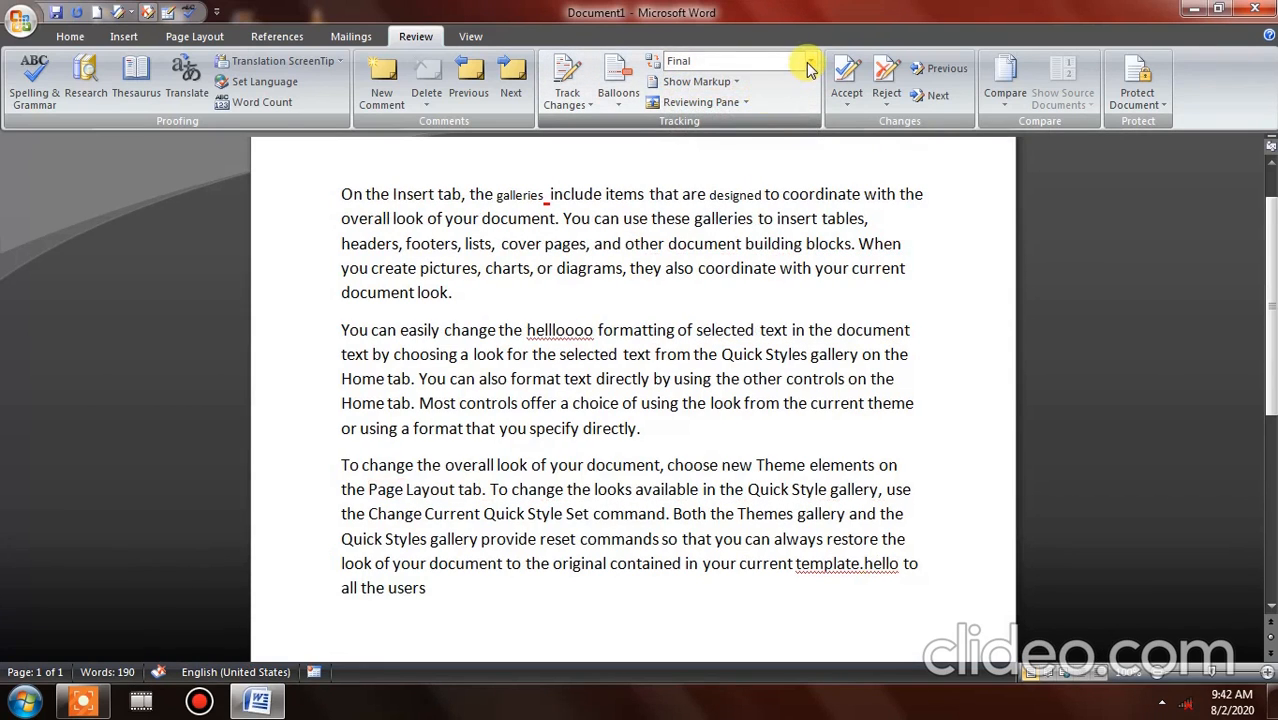